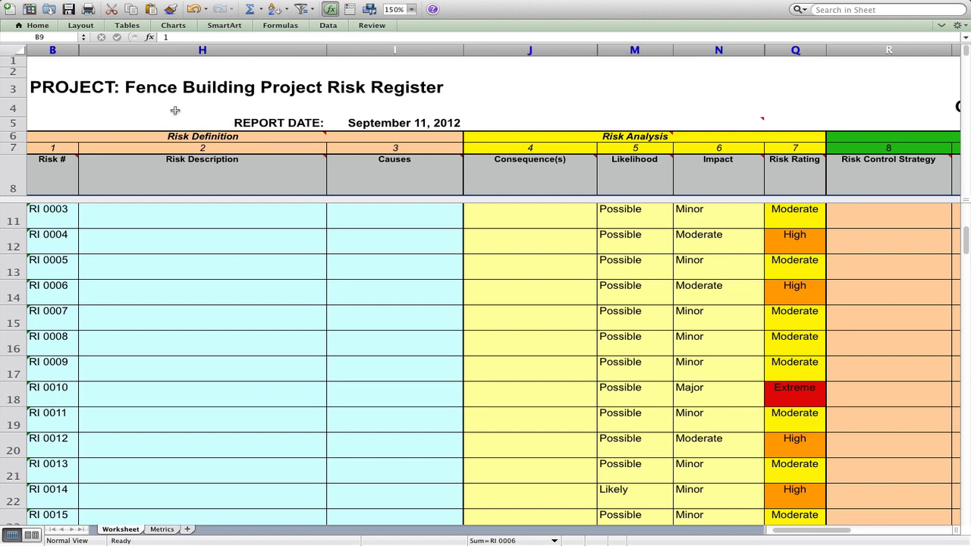
- Test-edit RI 0003's risk description, then check its risk number formula
mouse_move(175, 138)
mouse_move(636, 137)
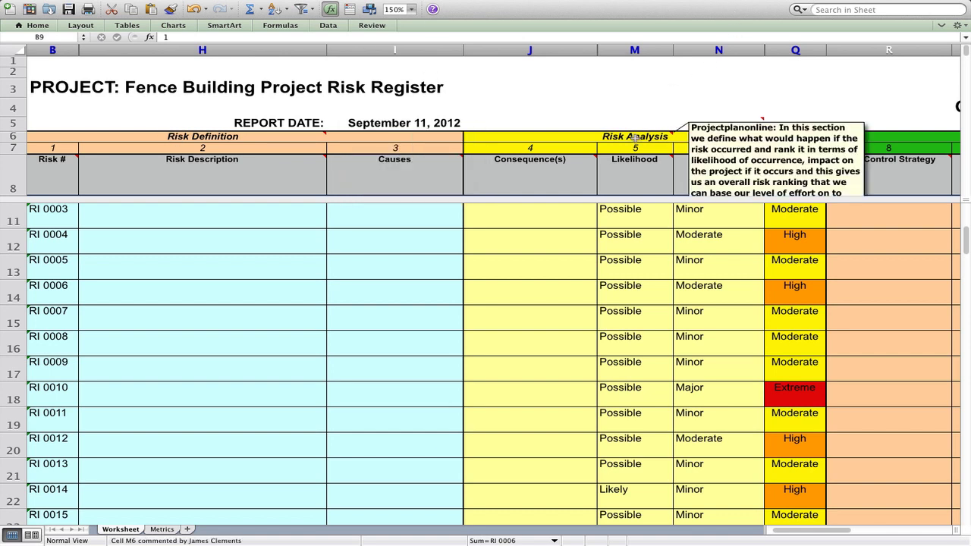
scroll(774, 120, "right", 5)
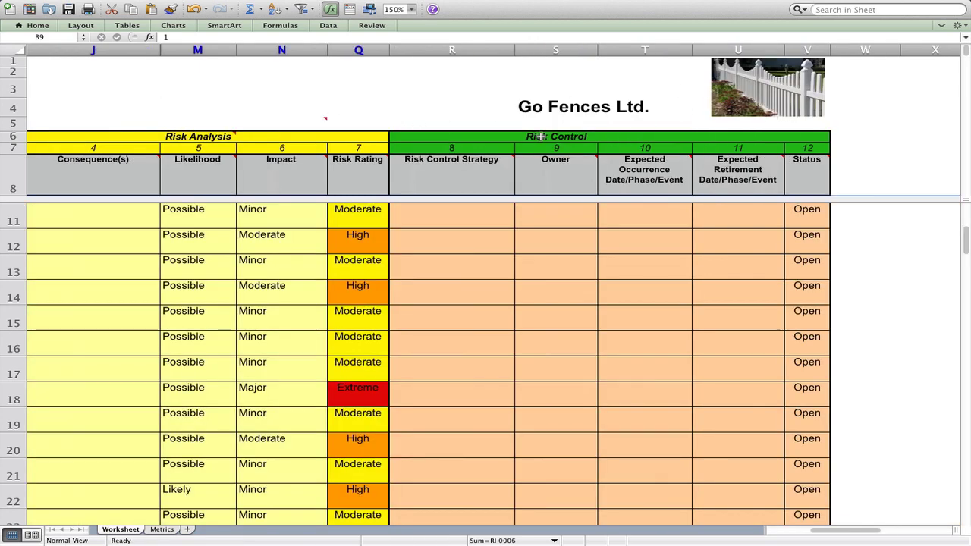
scroll(440, 97, "left", 5)
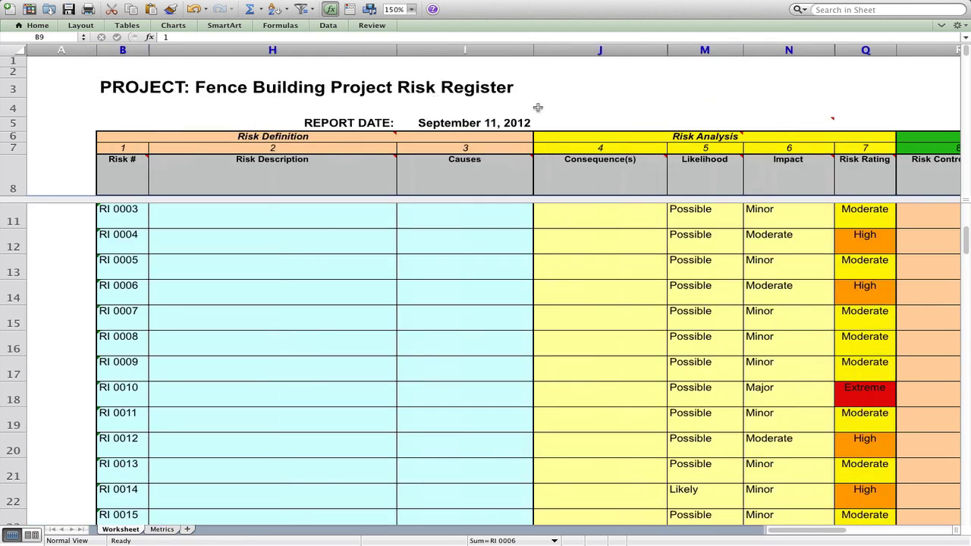
scroll(781, 118, "right", 1)
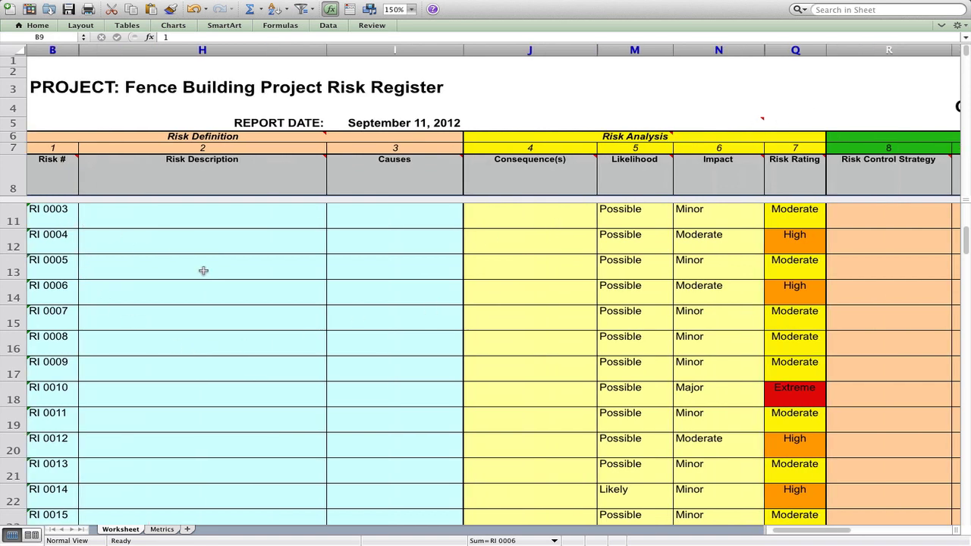
left_click(110, 218)
type("gfgf")
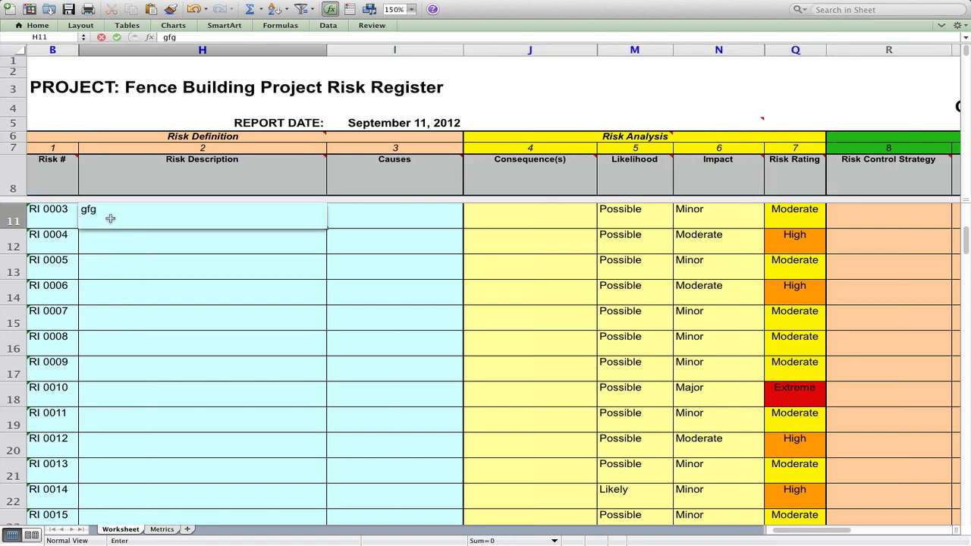
key("BackSpace")
key("BackSpace")
key("BackSpace")
key("BackSpace")
left_click(56, 218)
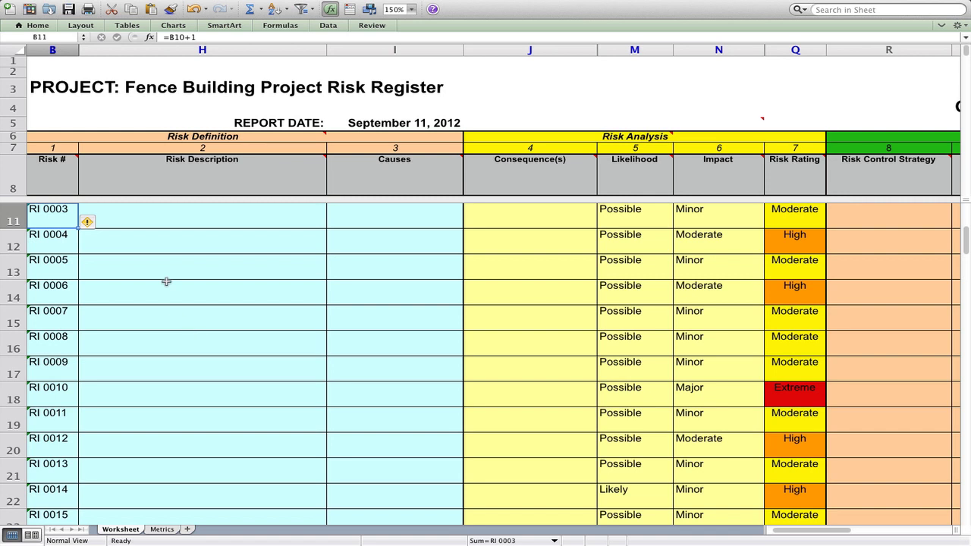
left_click(166, 223)
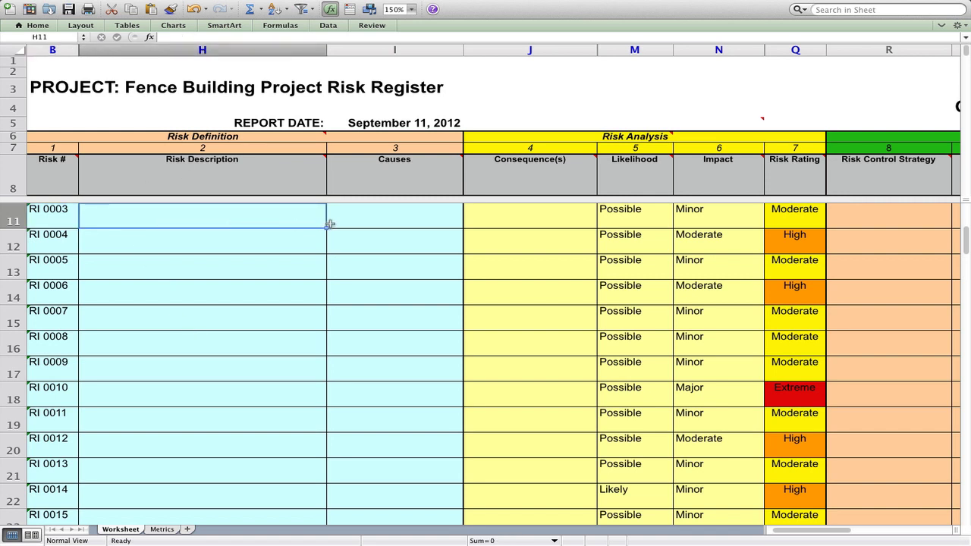
- Review RI 0007's risk description, causes and consequences entries
scroll(272, 238, "up", 2)
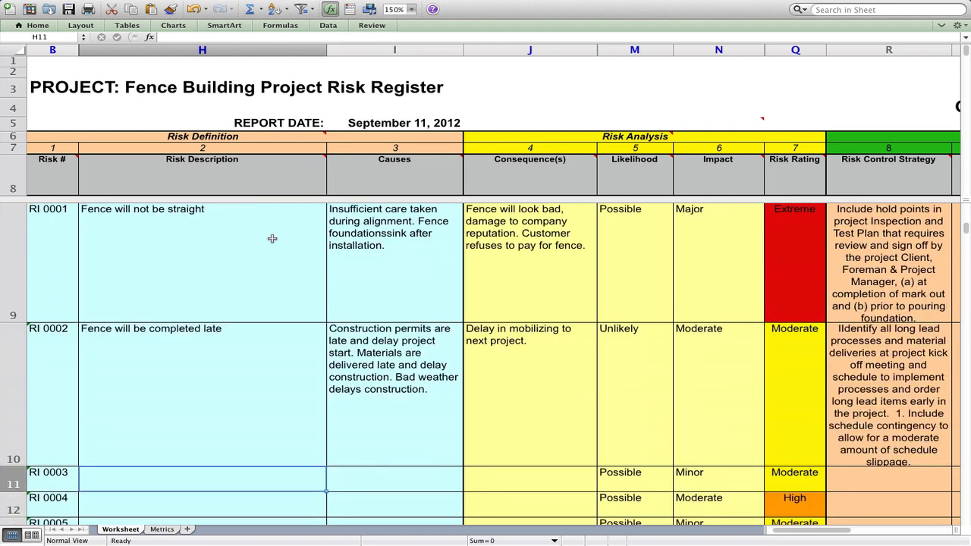
scroll(271, 238, "down", 5)
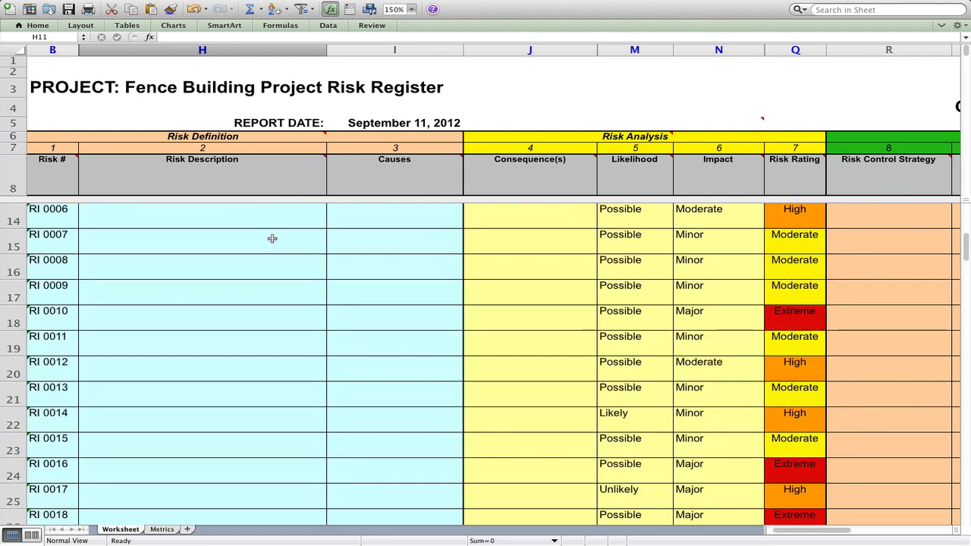
left_click(125, 231)
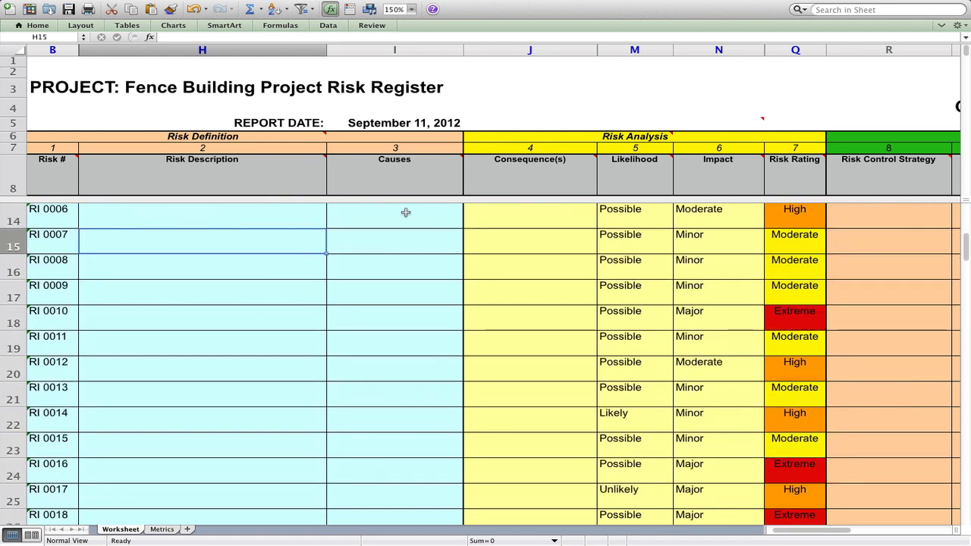
left_click(375, 243)
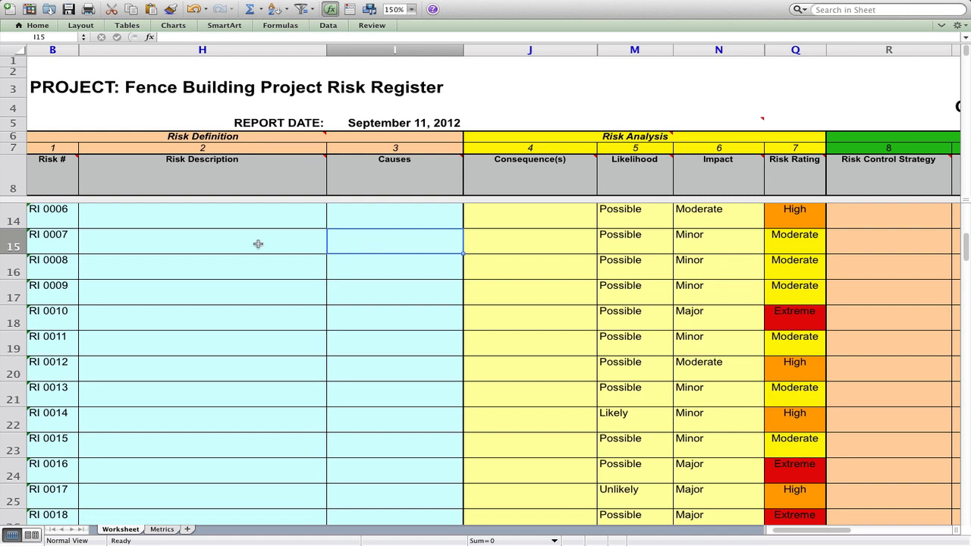
left_click(508, 240)
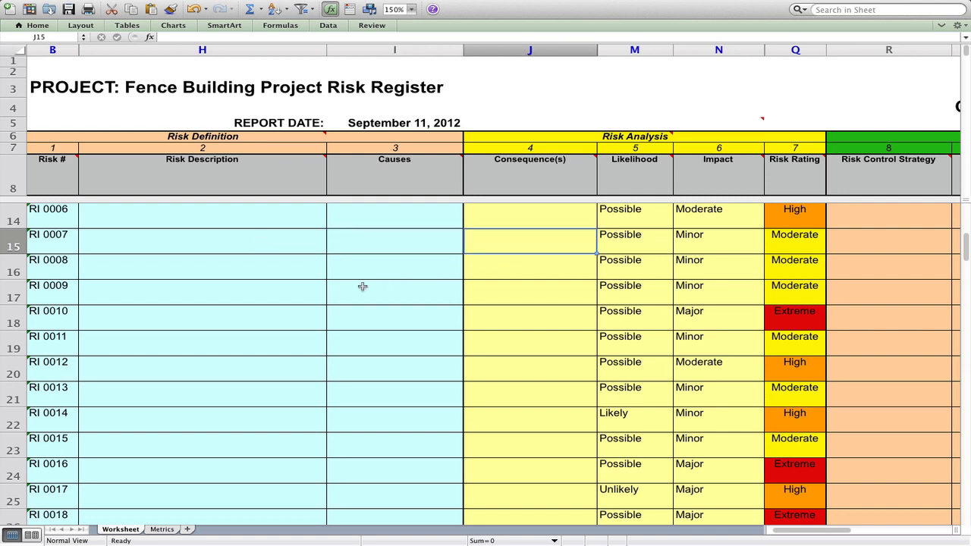
left_click(107, 239)
left_click(359, 239)
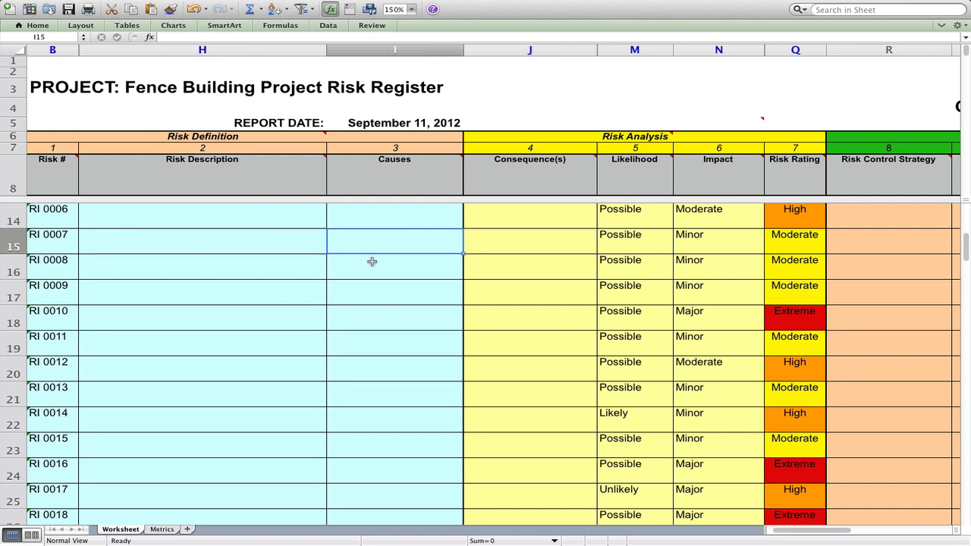
left_click(519, 248)
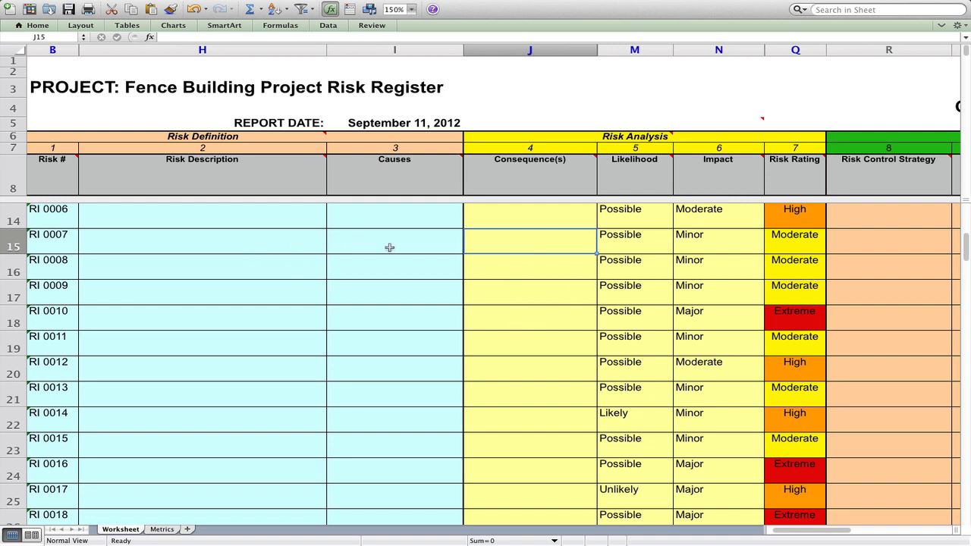
- Set RI 0007's likelihood in M15 to Unlikely and its impact in N15 to Major
left_click(634, 242)
left_click(680, 248)
left_click(630, 296)
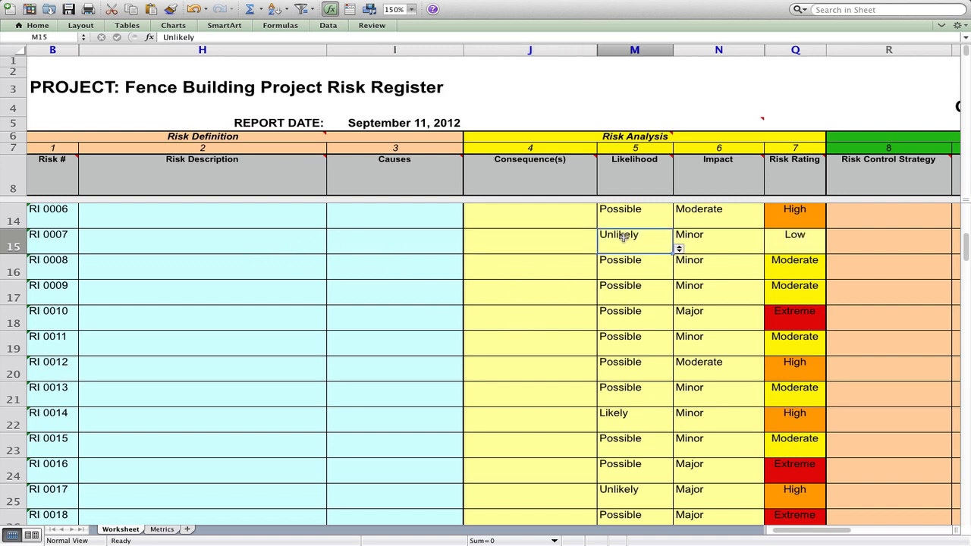
left_click(534, 247)
left_click(714, 242)
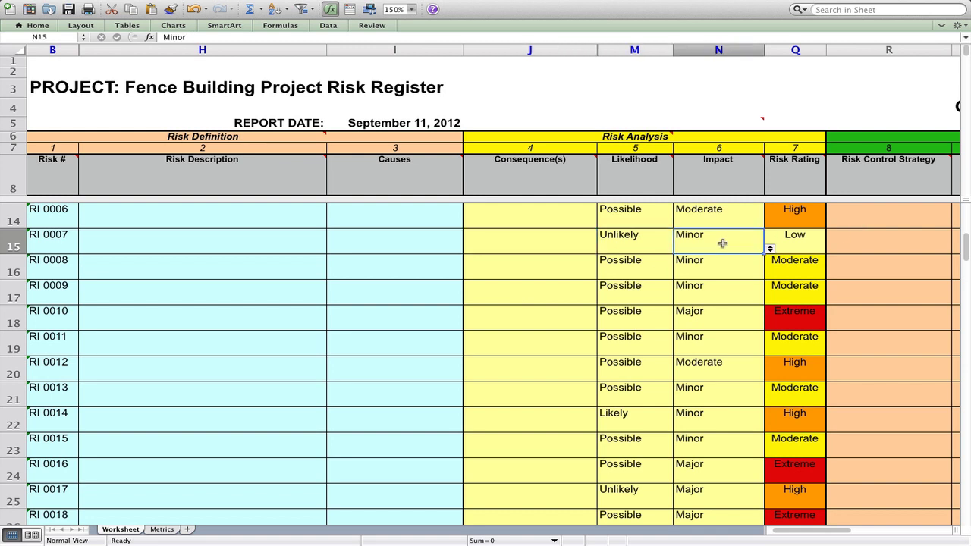
left_click(771, 249)
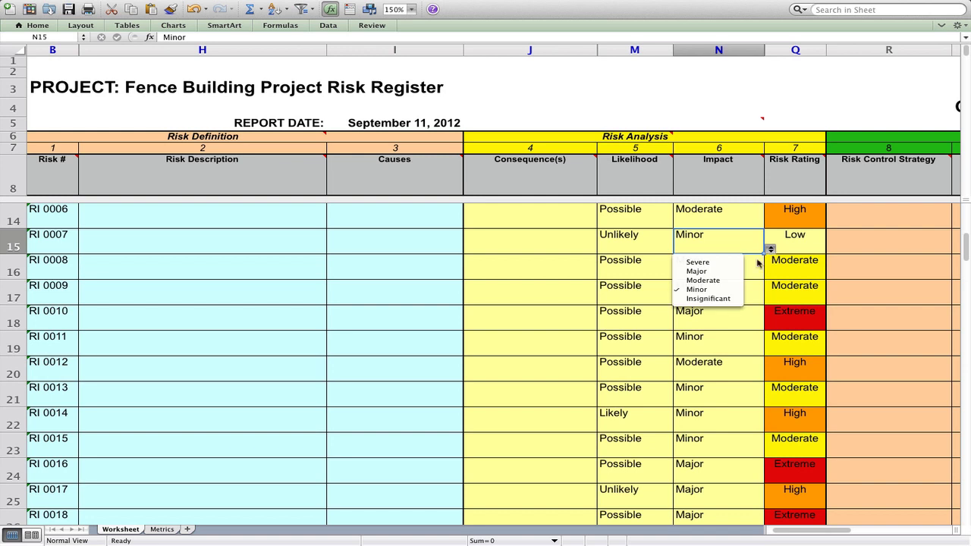
key("Escape")
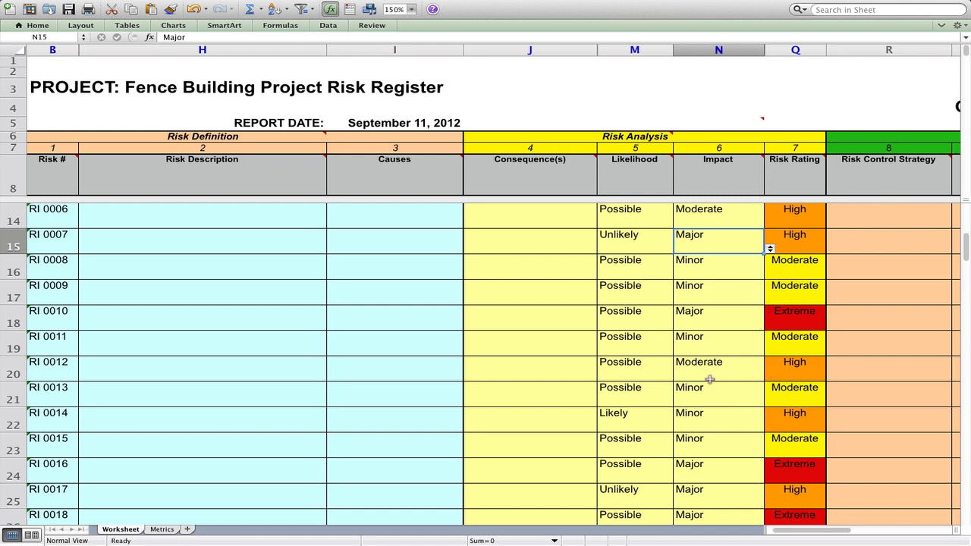
- Check the risk rating formulas for RI 0015, RI 0014 and RI 0010
left_click(806, 446)
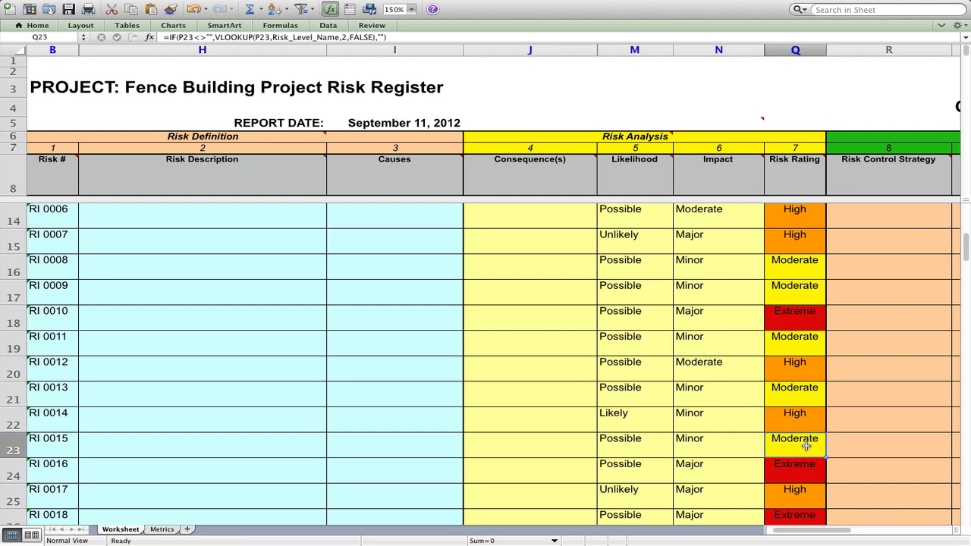
left_click(798, 428)
left_click(790, 322)
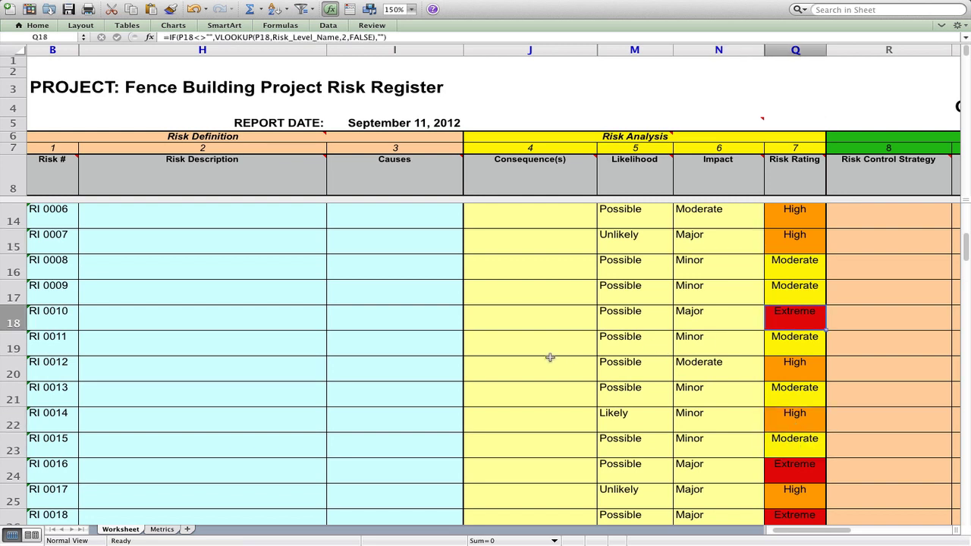
scroll(550, 357, "down", 3)
scroll(550, 357, "up", 6)
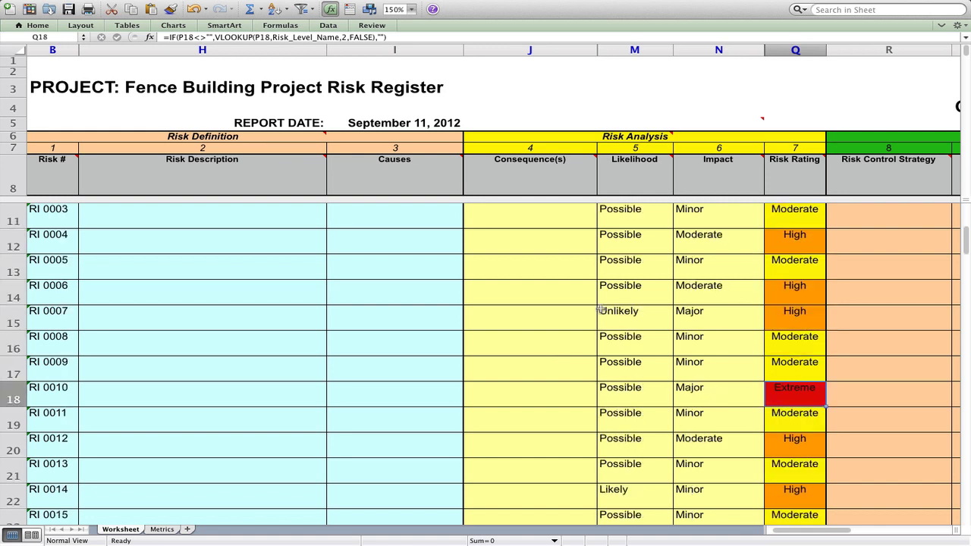
- Rate RI 0004 as Unlikely and Minor, then scroll right to the Risk Control columns
left_click(650, 249)
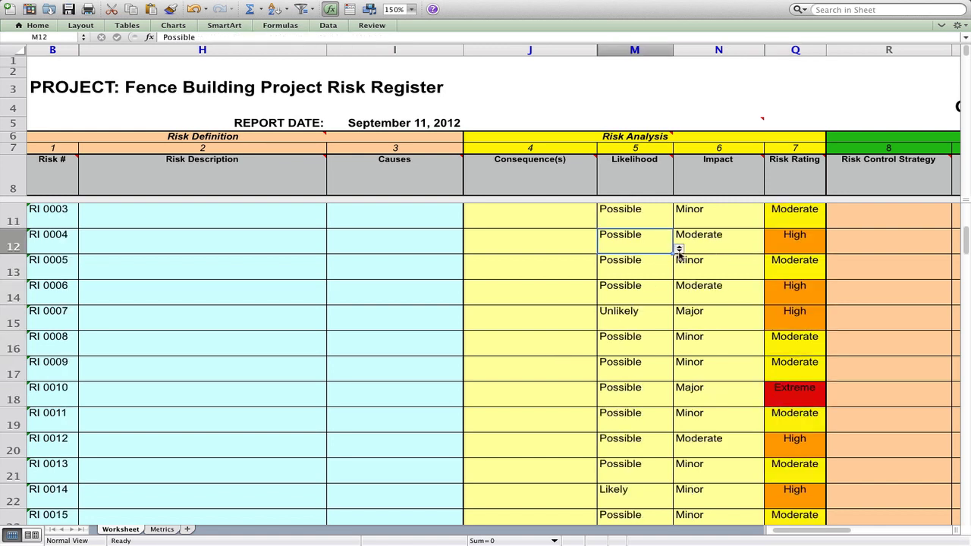
left_click(679, 249)
left_click(636, 289)
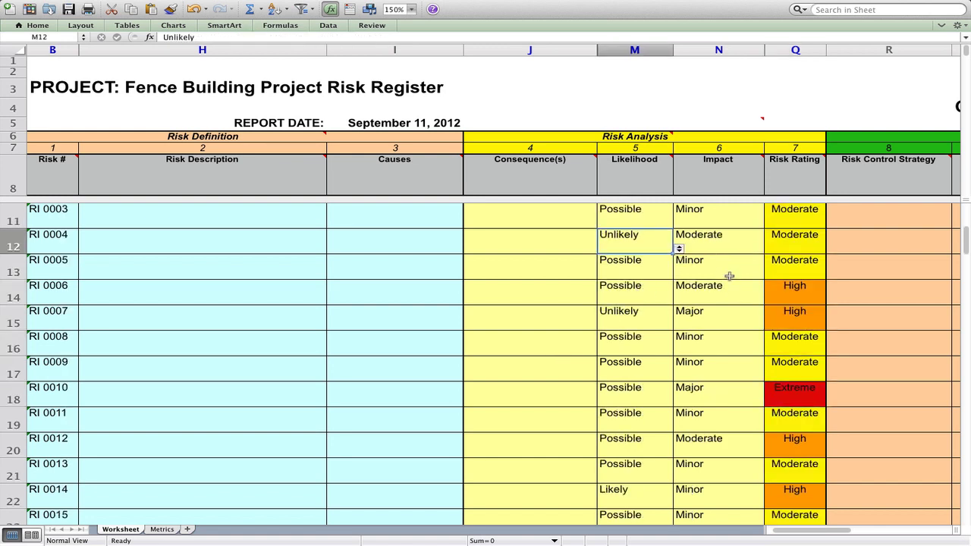
left_click(718, 249)
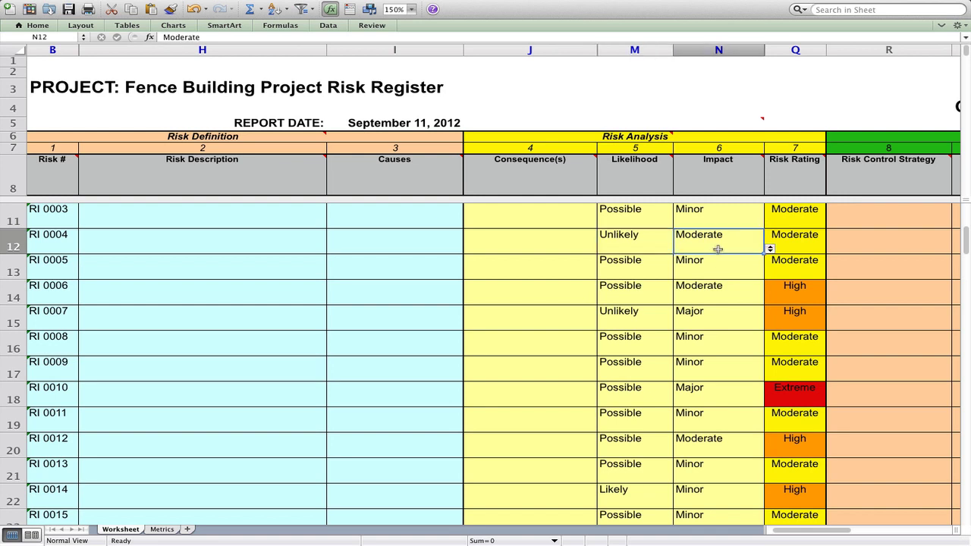
left_click(770, 249)
left_click(716, 283)
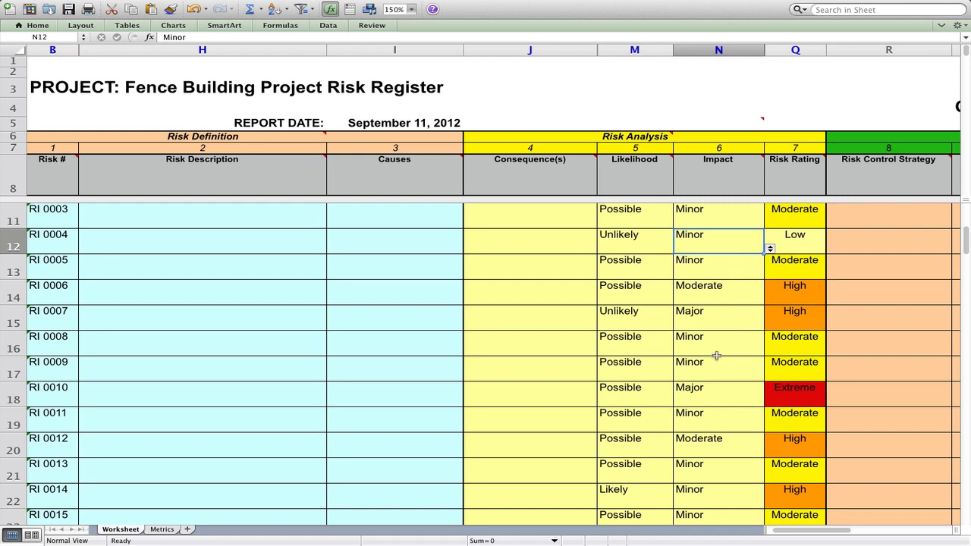
scroll(731, 323, "right", 2)
scroll(717, 322, "right", 5)
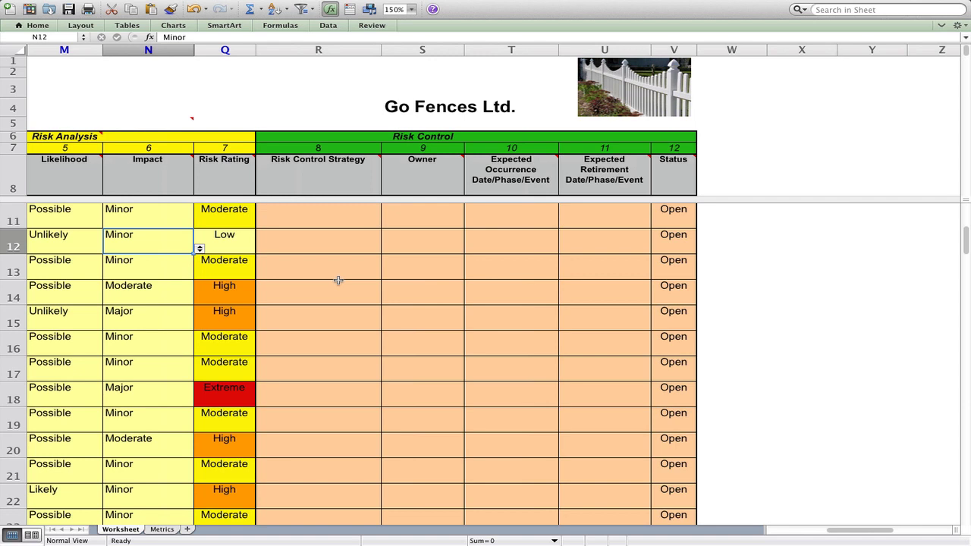
left_click(315, 223)
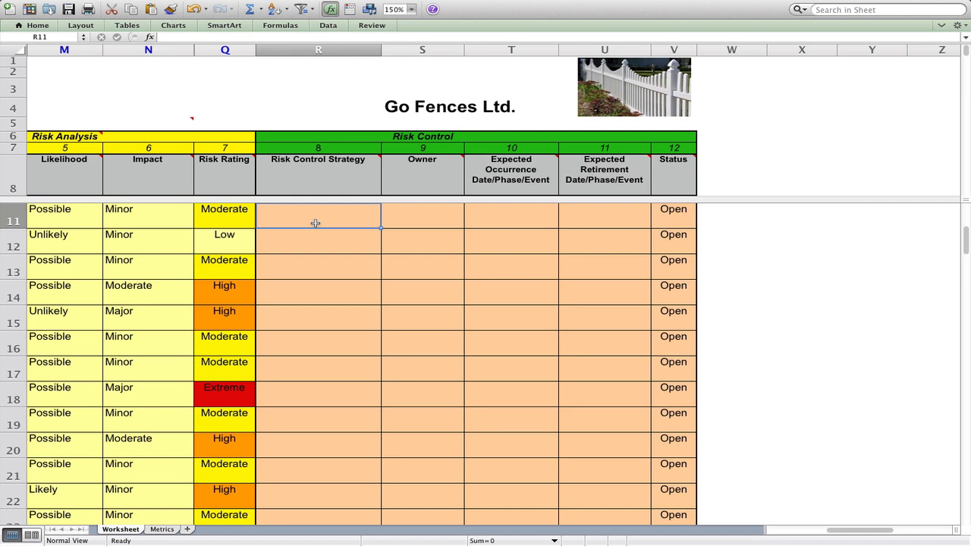
left_click(425, 217)
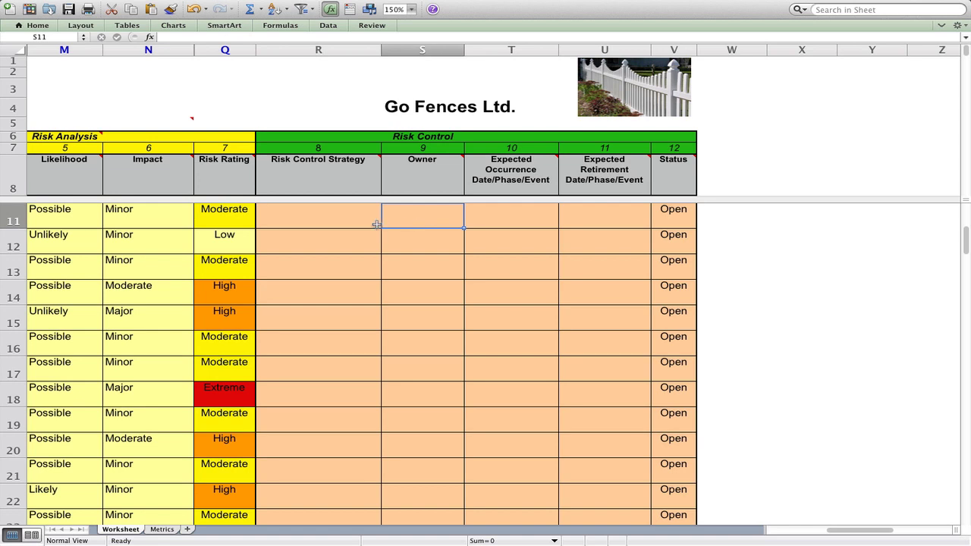
left_click(346, 218)
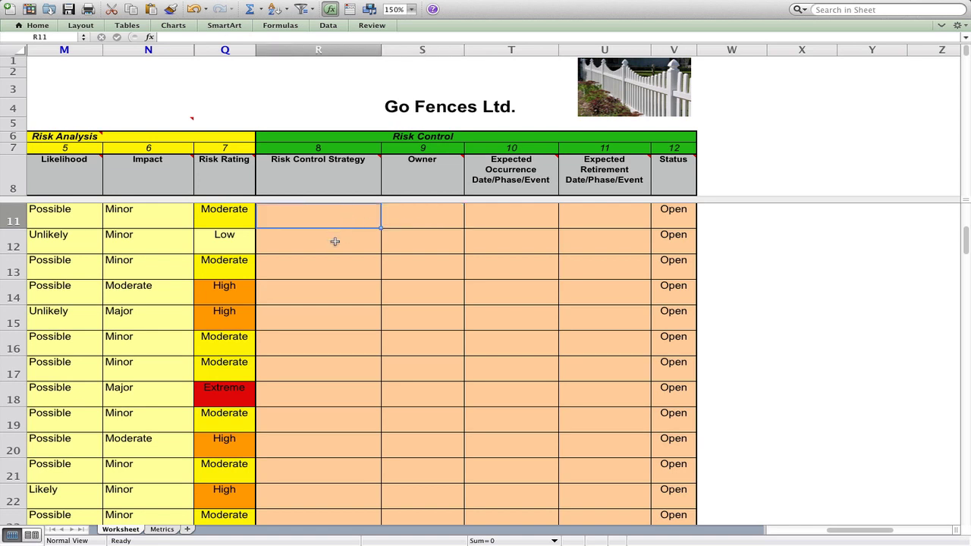
left_click(336, 241)
left_click(343, 272)
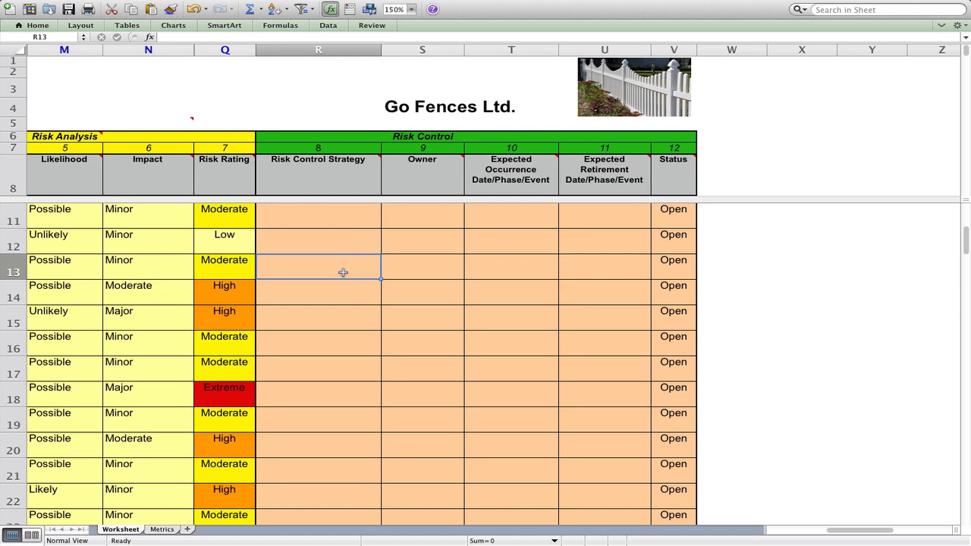
left_click(331, 296)
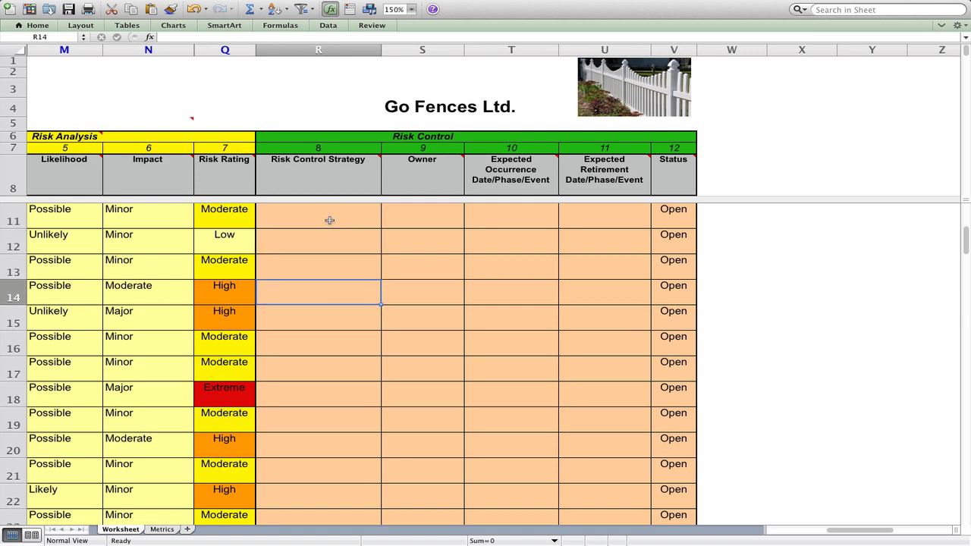
left_click_drag(325, 219, 326, 346)
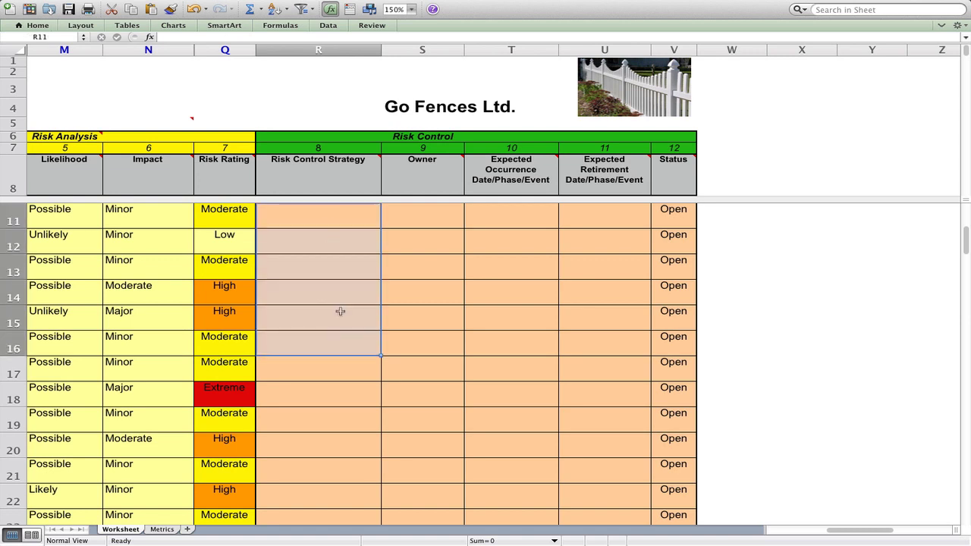
left_click(330, 220)
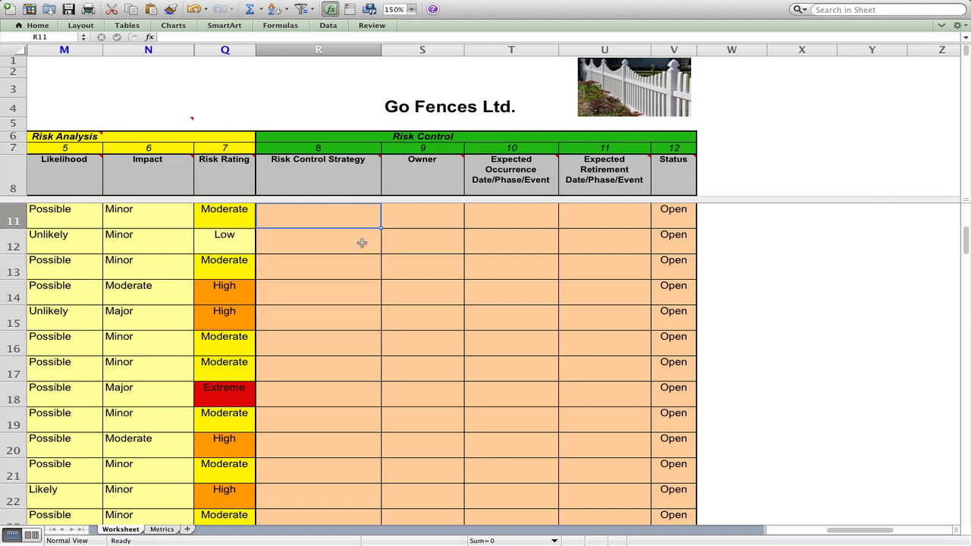
left_click(489, 222)
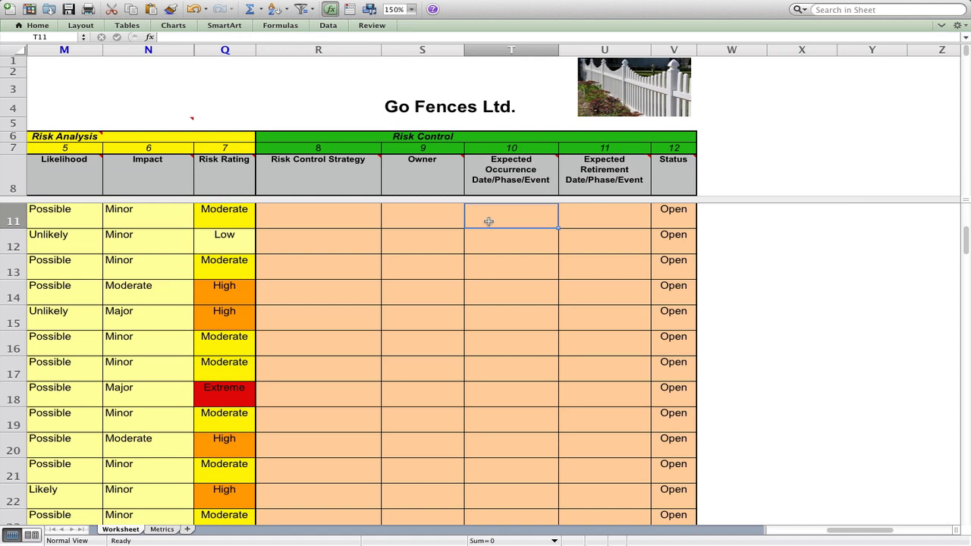
mouse_move(492, 181)
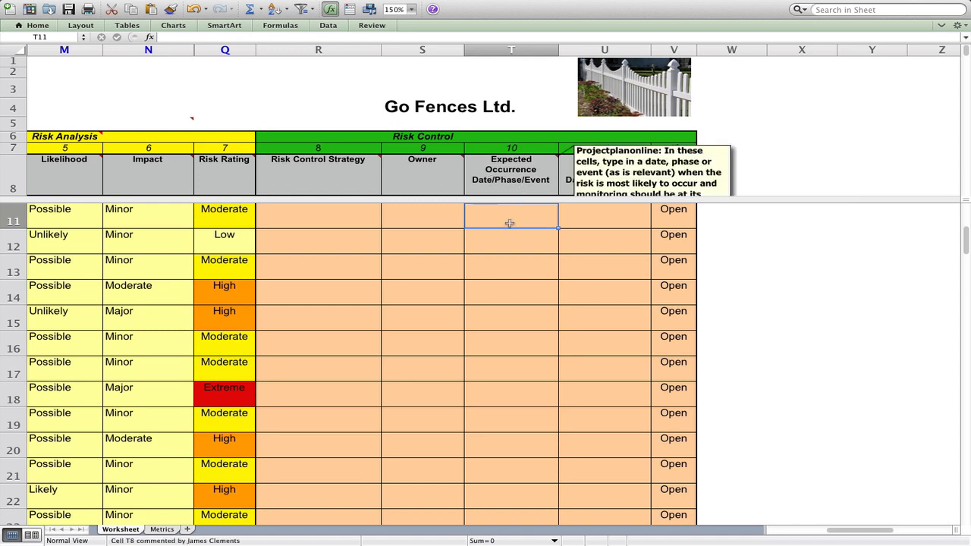
left_click(607, 218)
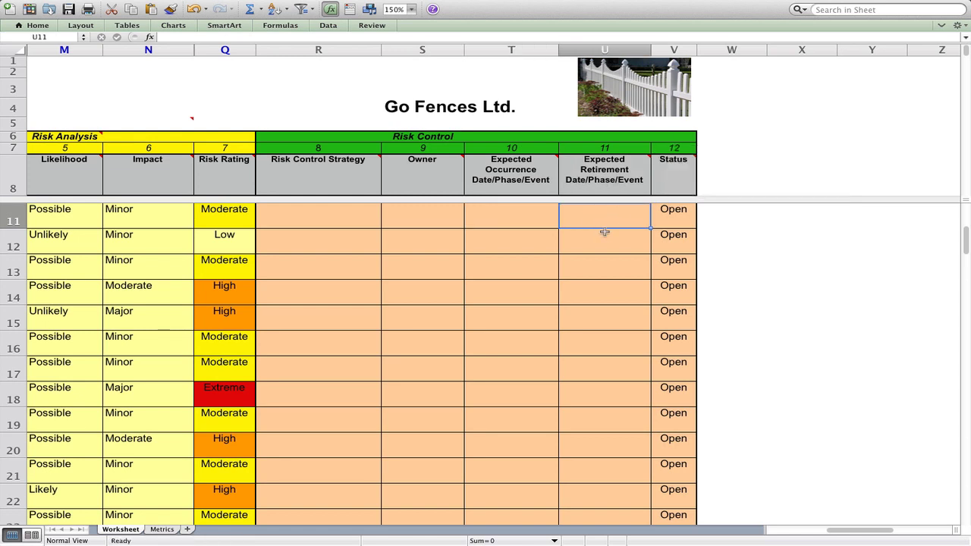
left_click_drag(520, 219, 585, 217)
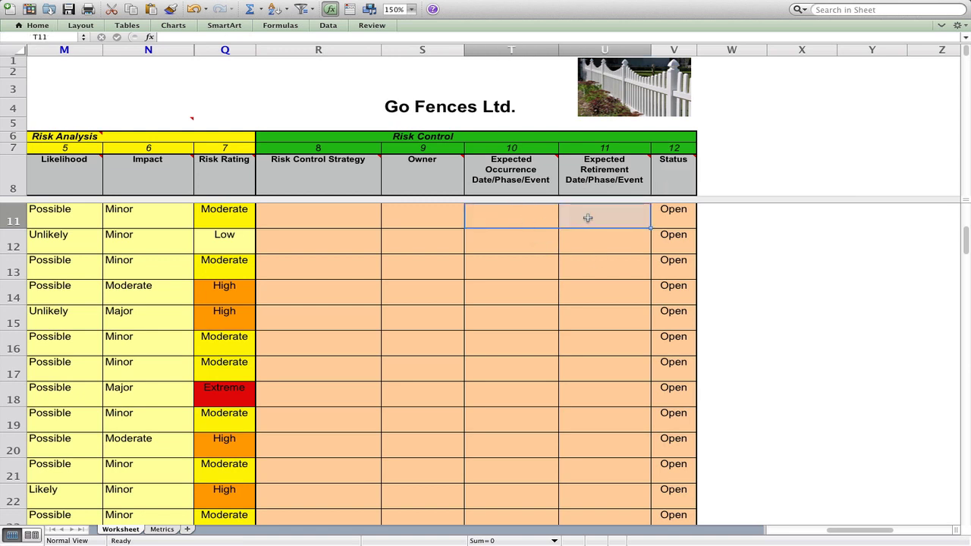
double_click(520, 213)
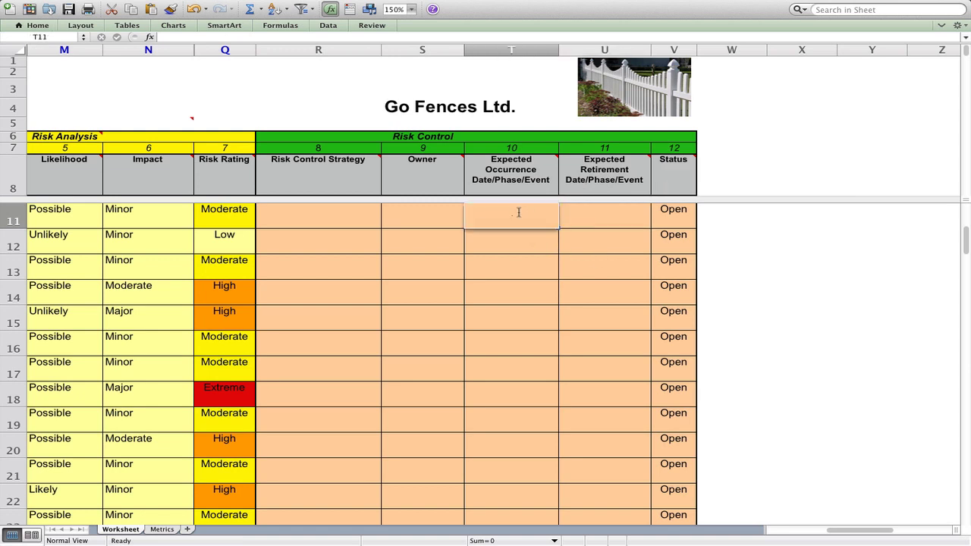
double_click(606, 213)
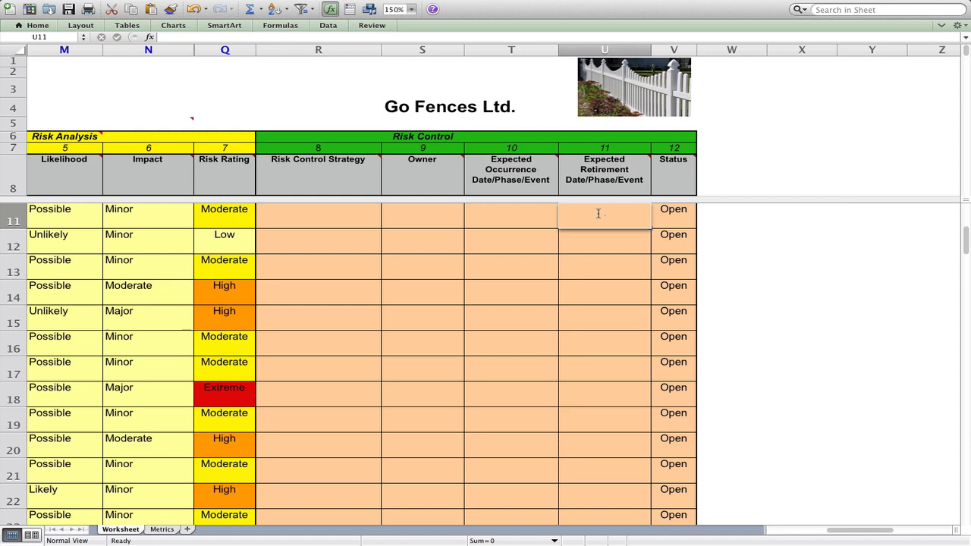
left_click(524, 213)
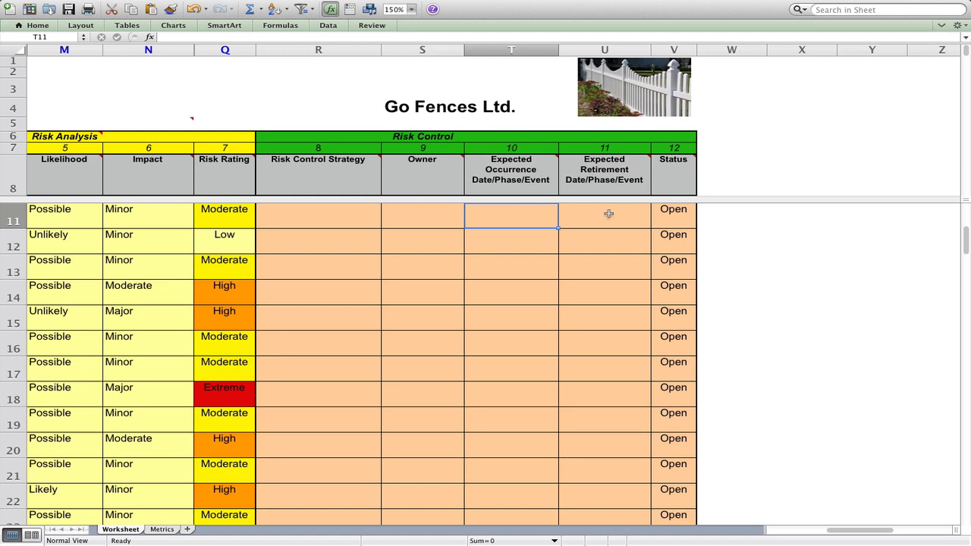
left_click(673, 218)
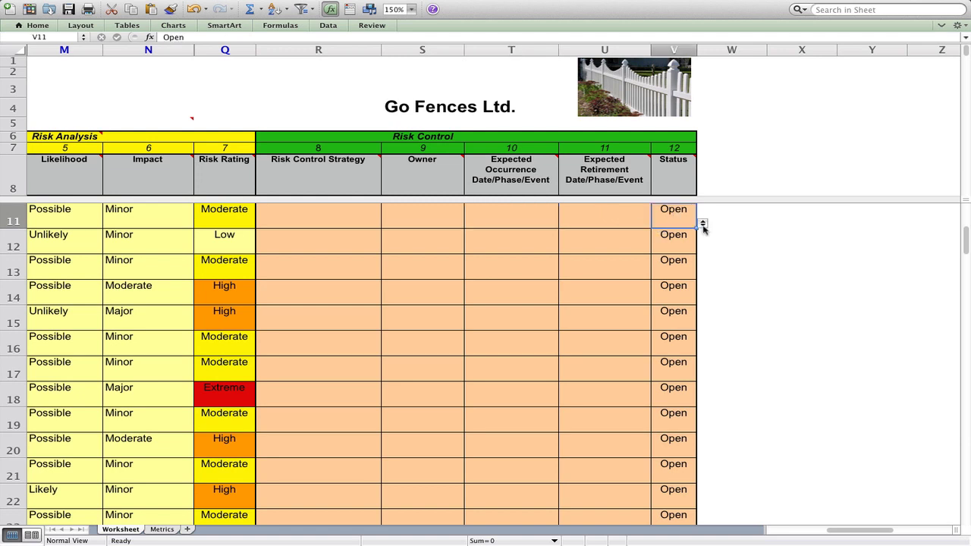
left_click(703, 225)
left_click(675, 246)
scroll(301, 297, "left", 10)
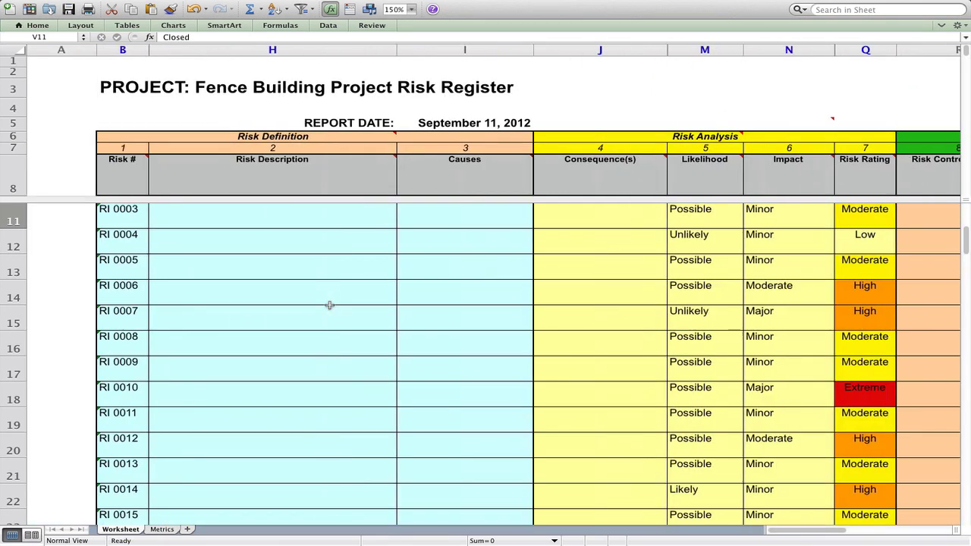
scroll(330, 305, "right", 2)
scroll(330, 305, "up", 5)
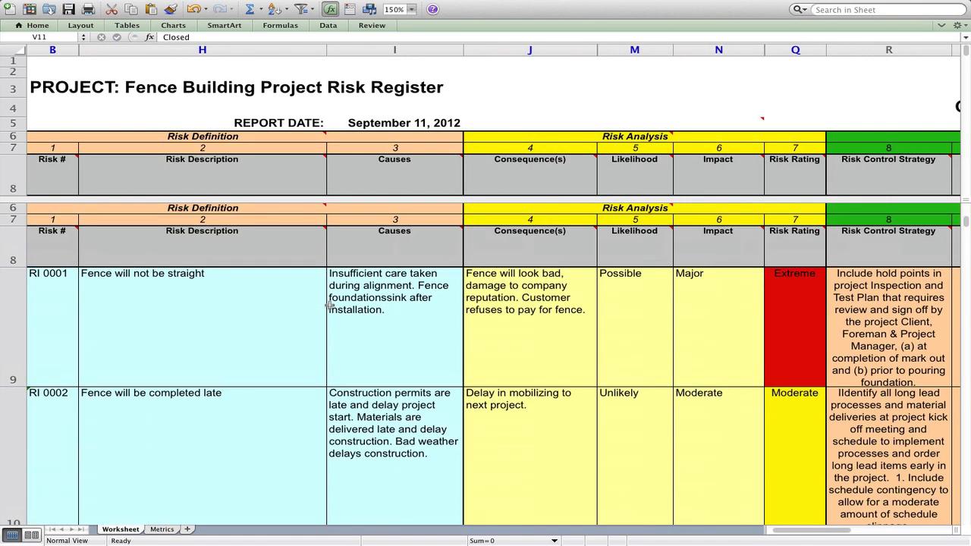
left_click(144, 321)
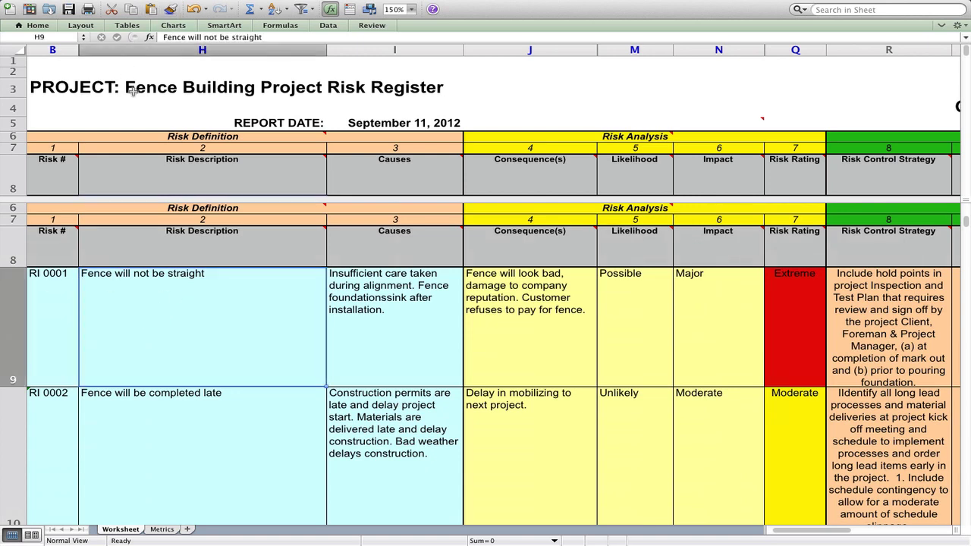
scroll(286, 90, "right", 5)
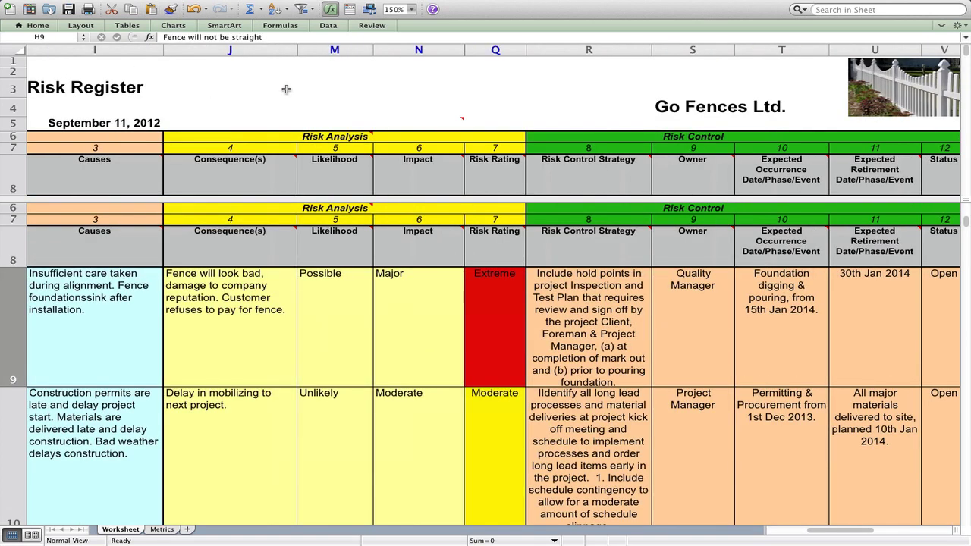
scroll(455, 123, "left", 5)
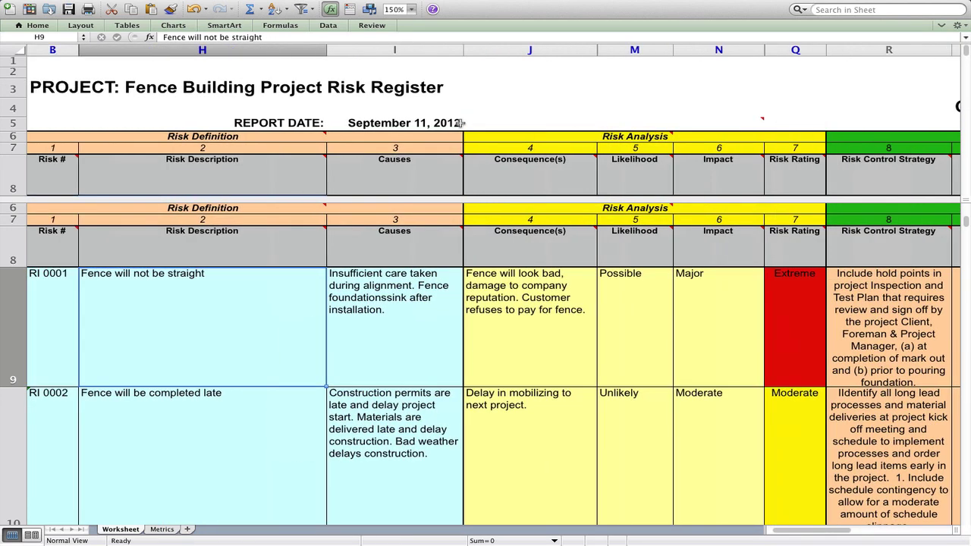
scroll(174, 289, "down", 1)
scroll(174, 289, "right", 1)
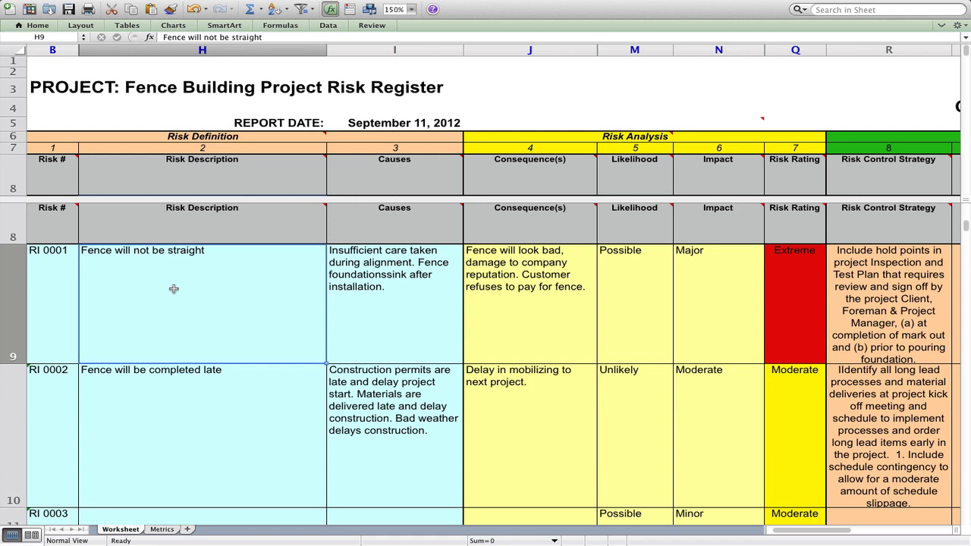
left_click(374, 302)
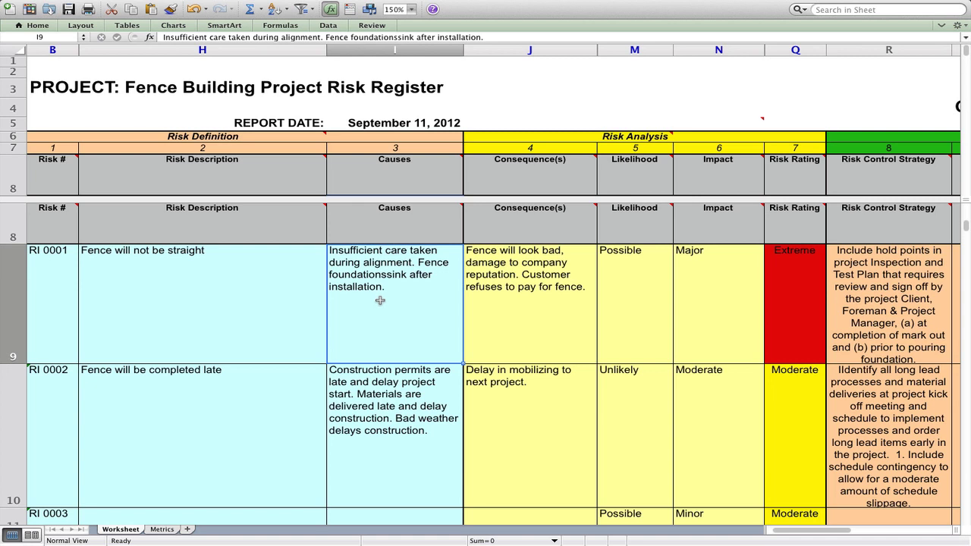
left_click(530, 285)
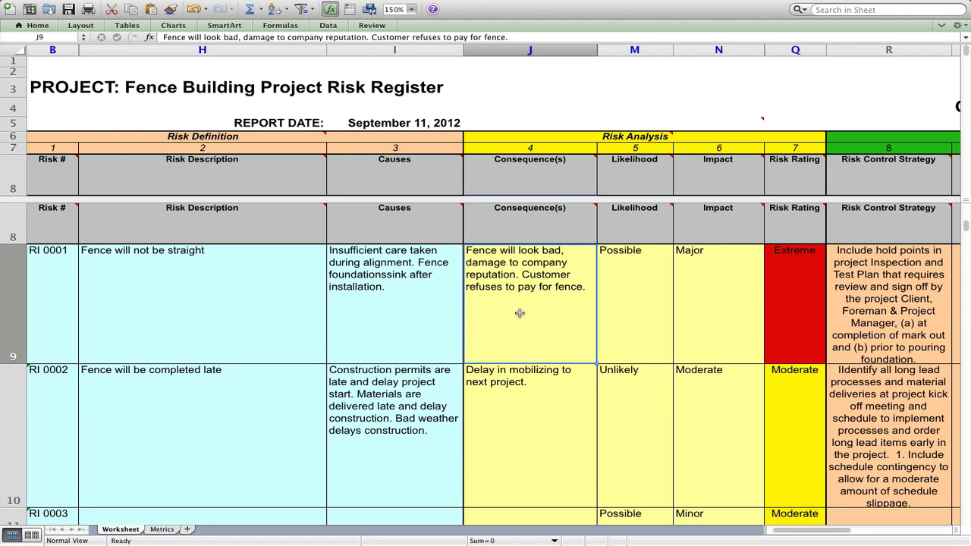
left_click(194, 308)
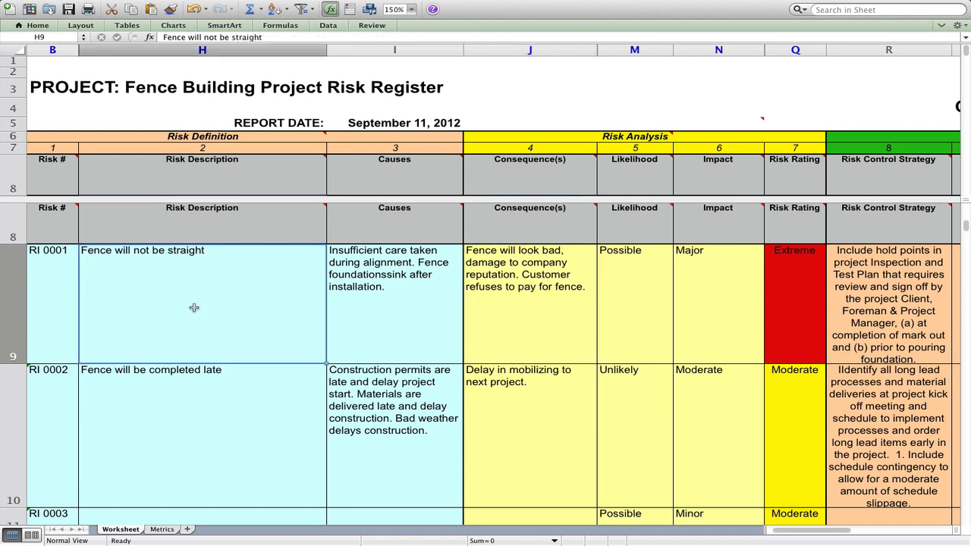
left_click(375, 296)
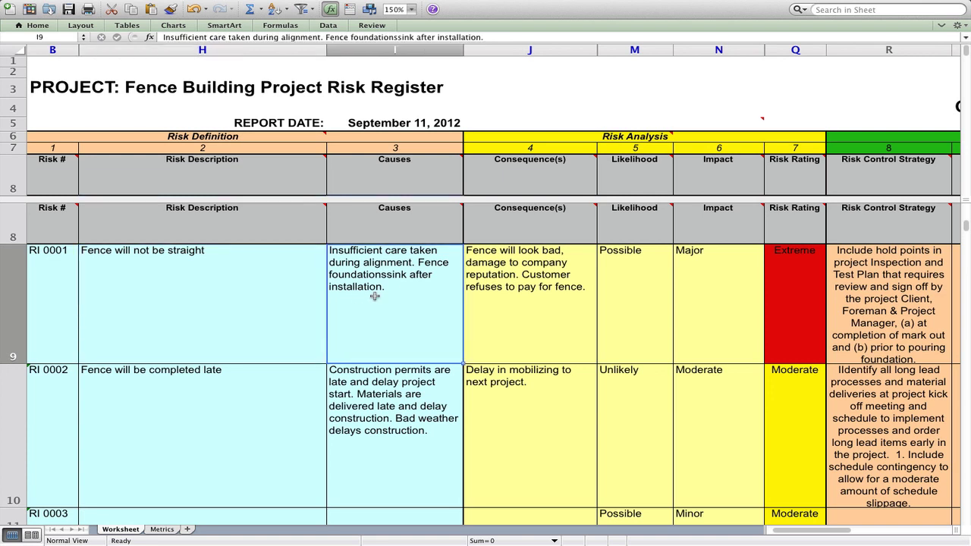
left_click(535, 286)
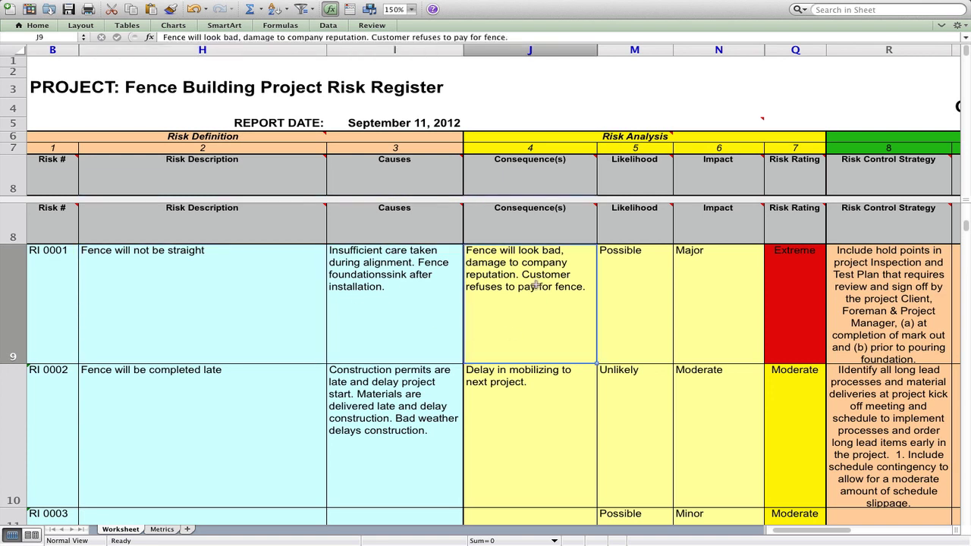
left_click(623, 279)
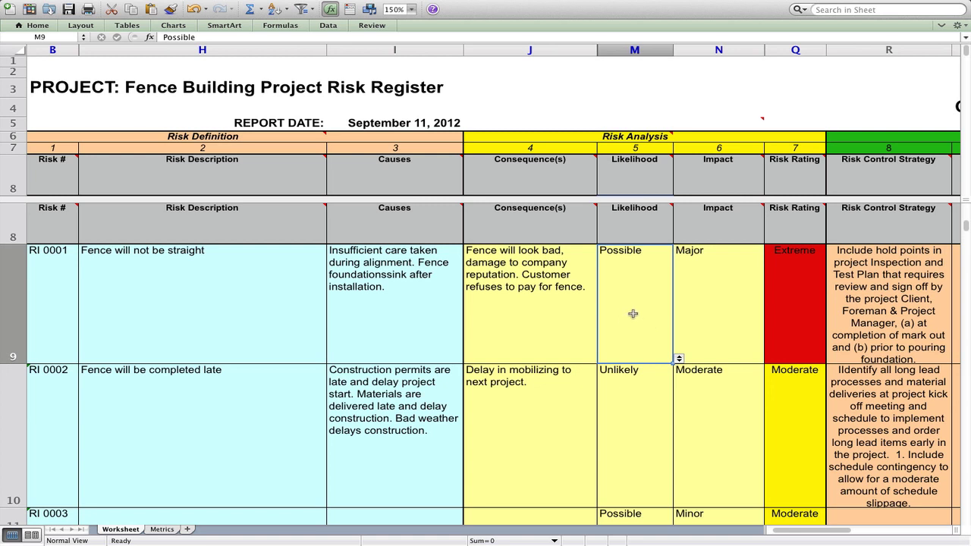
- Set RI 0001's impact in N9 to Severe and check the Risk Rating formula
left_click(699, 289)
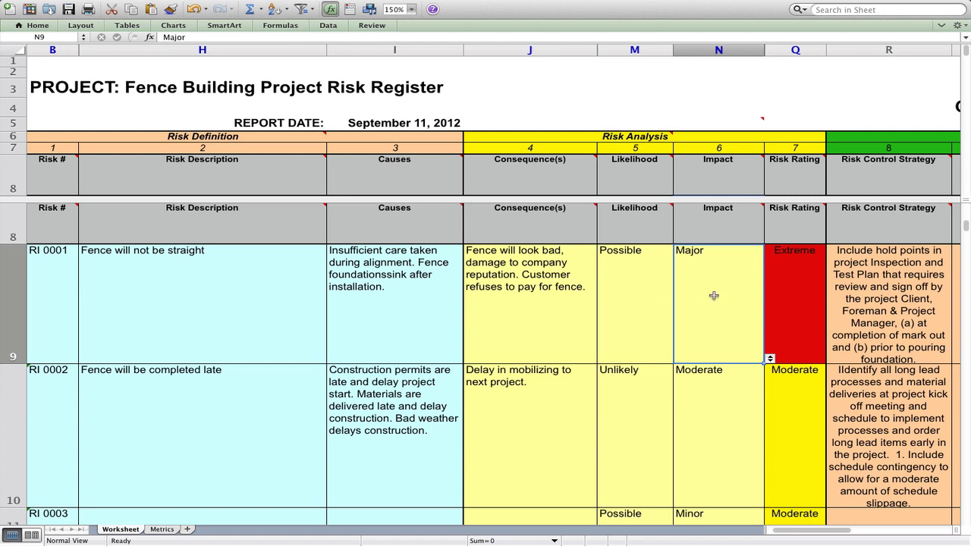
left_click(771, 359)
left_click(709, 372)
left_click(809, 308)
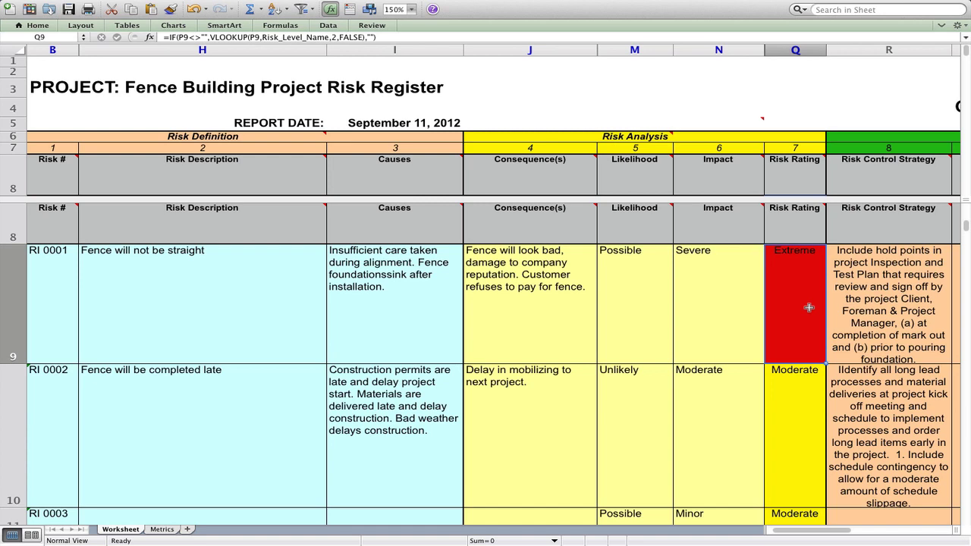
- Scroll to columns M–Z and select R9, RI 0001's risk control strategy
scroll(676, 314, "right", 5)
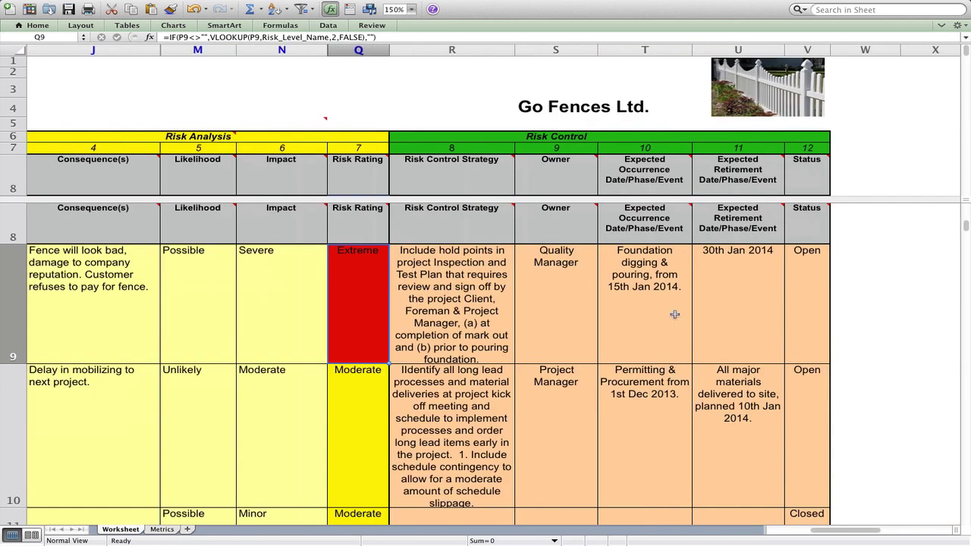
scroll(676, 314, "right", 2)
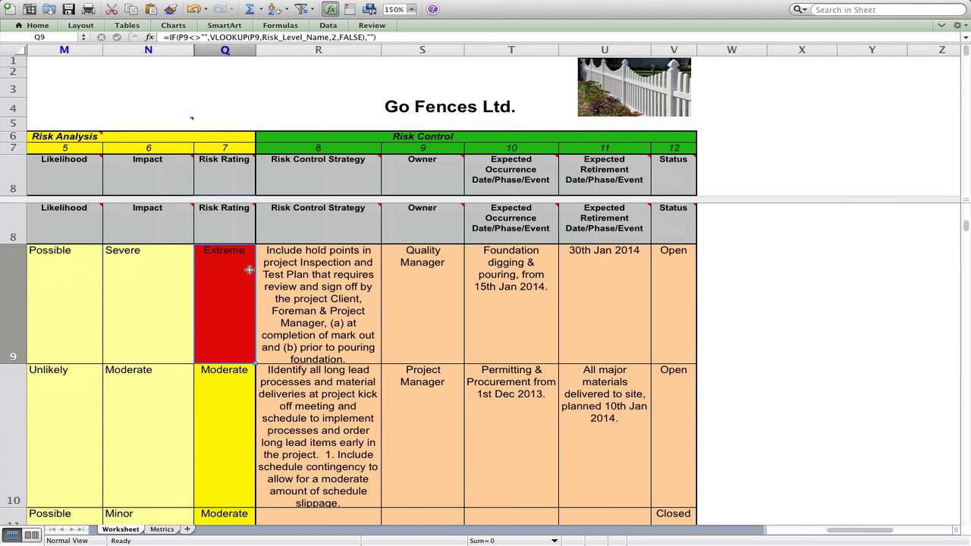
left_click(303, 283)
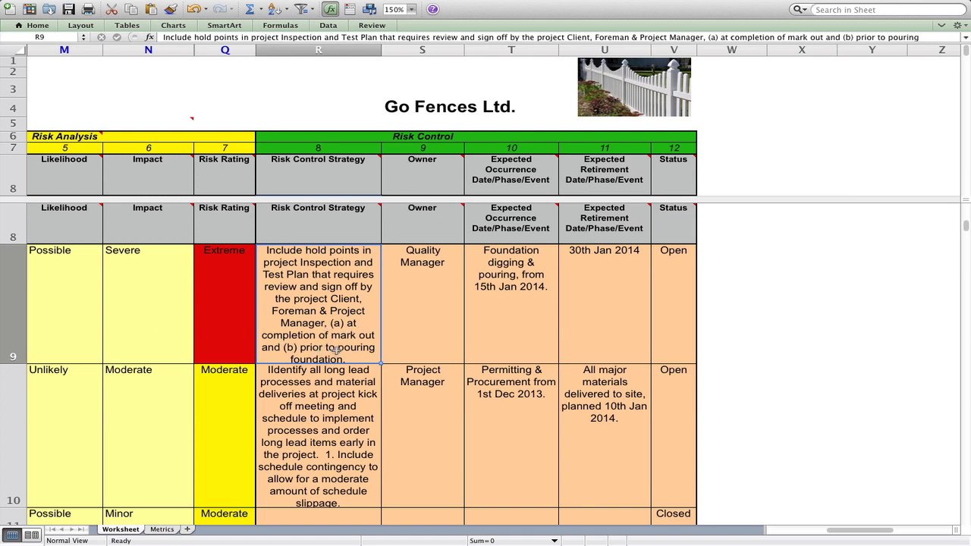
left_click(437, 321)
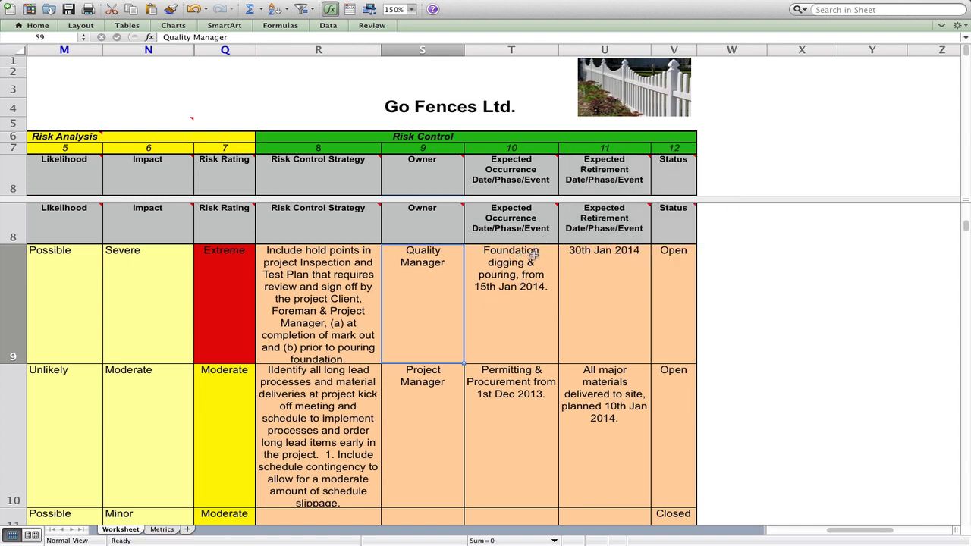
left_click(499, 292)
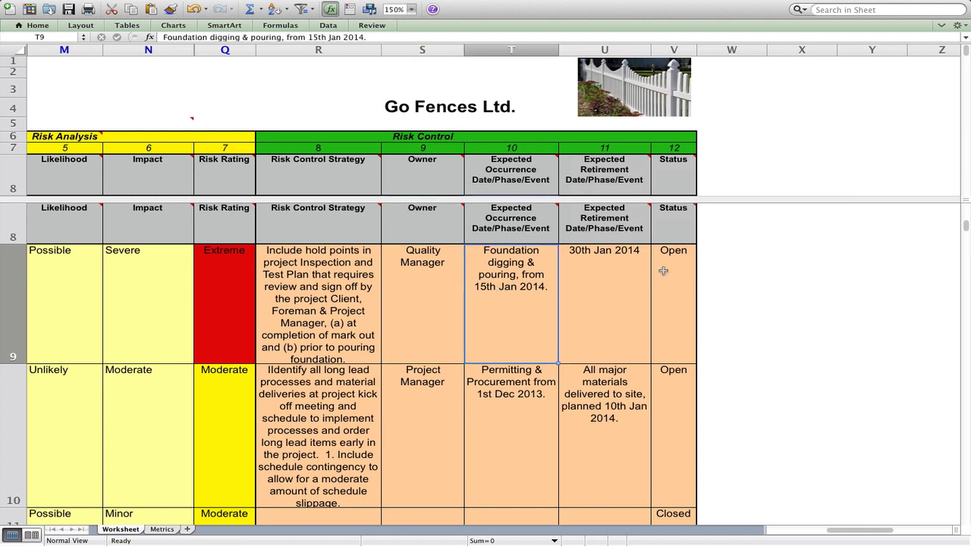
left_click(595, 287)
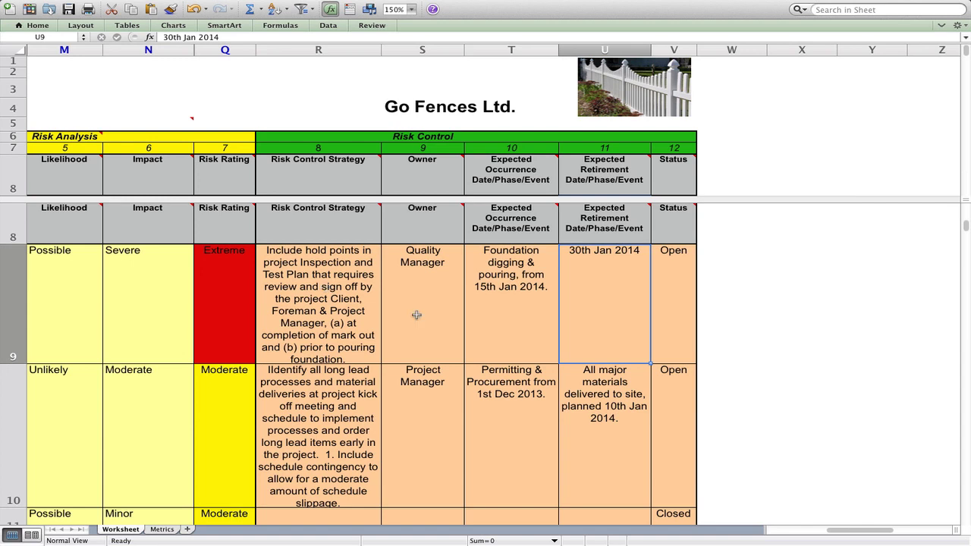
left_click(680, 325)
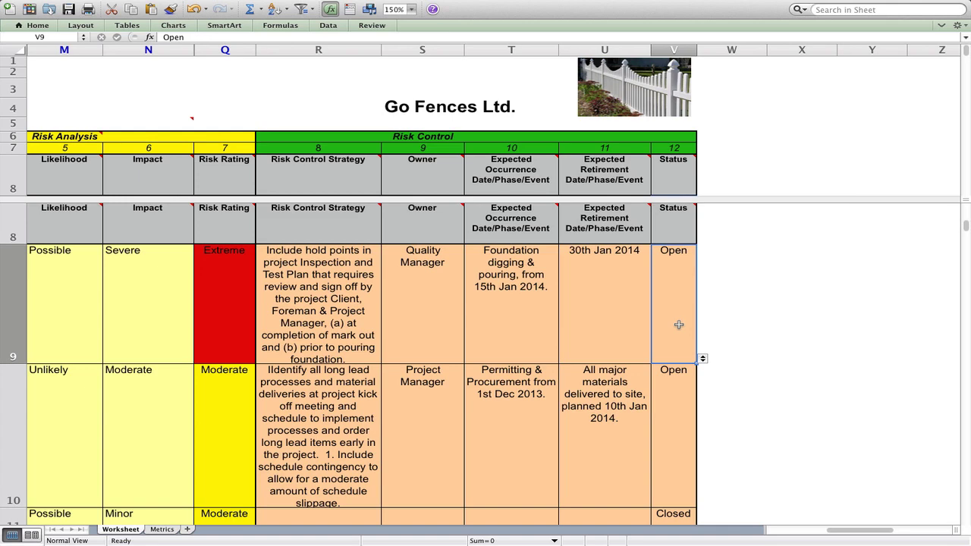
scroll(194, 313, "left", 10)
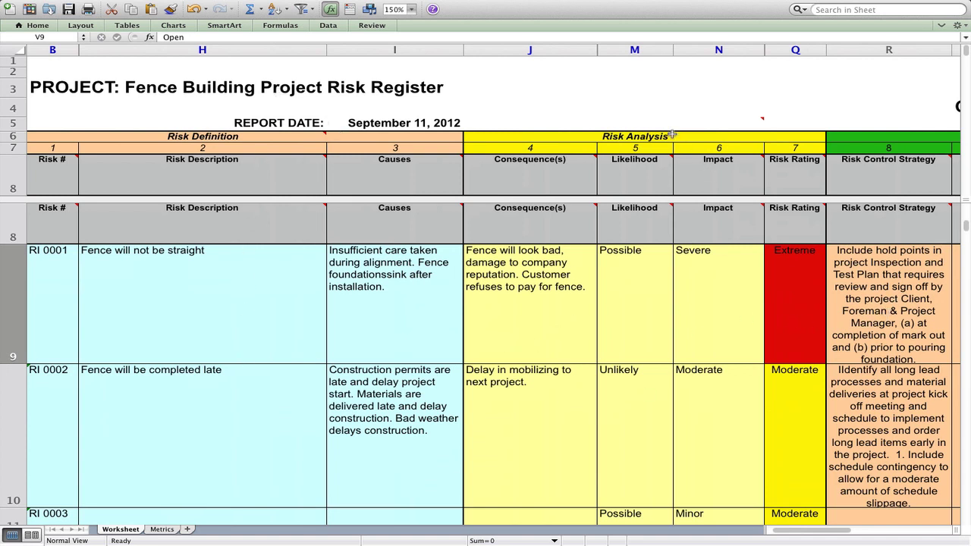
scroll(671, 390, "right", 5)
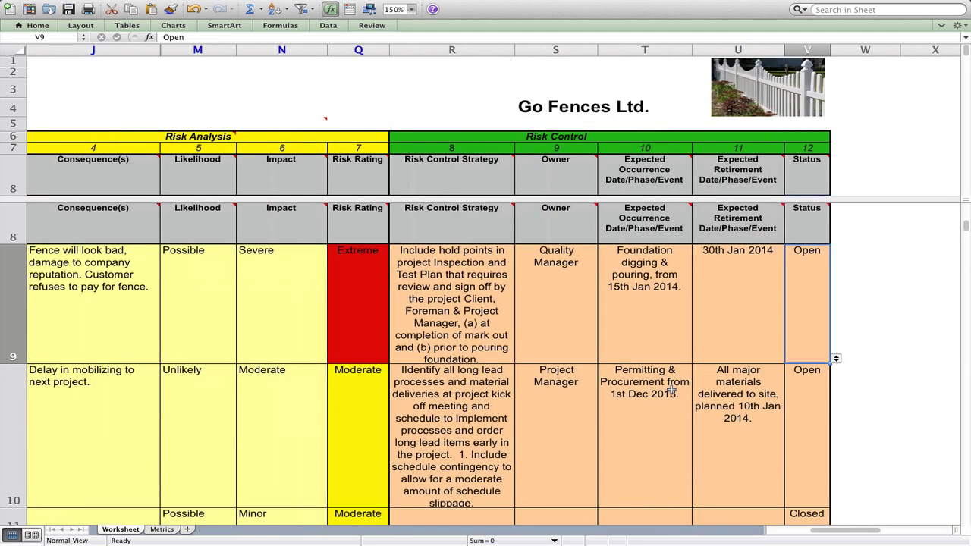